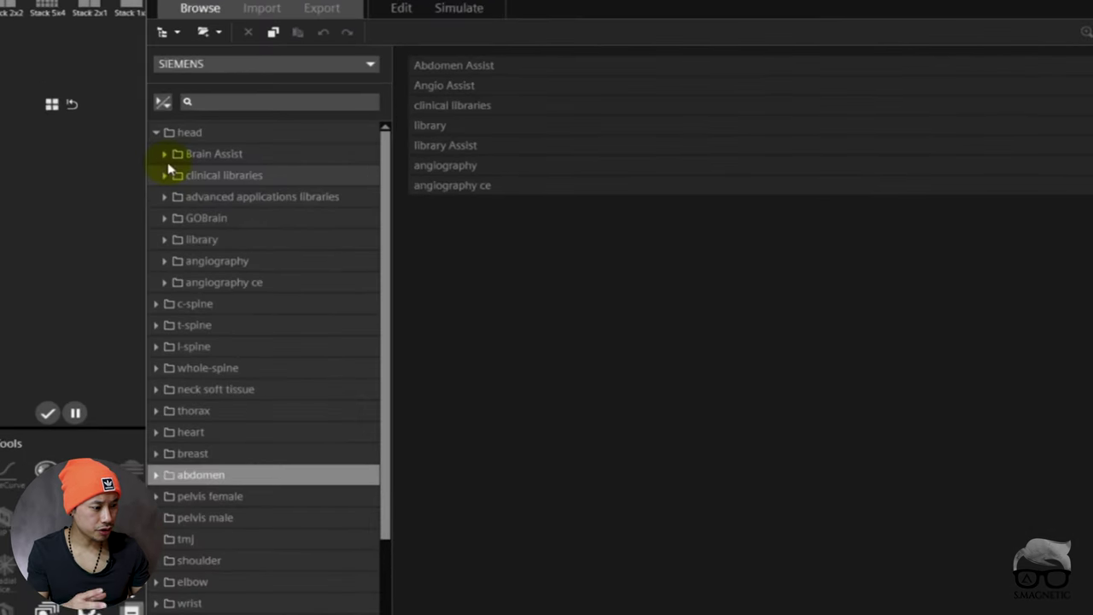
# - Review the TWIST program in the head angiography ce library
pyautogui.click(165, 281)
pyautogui.click(186, 306)
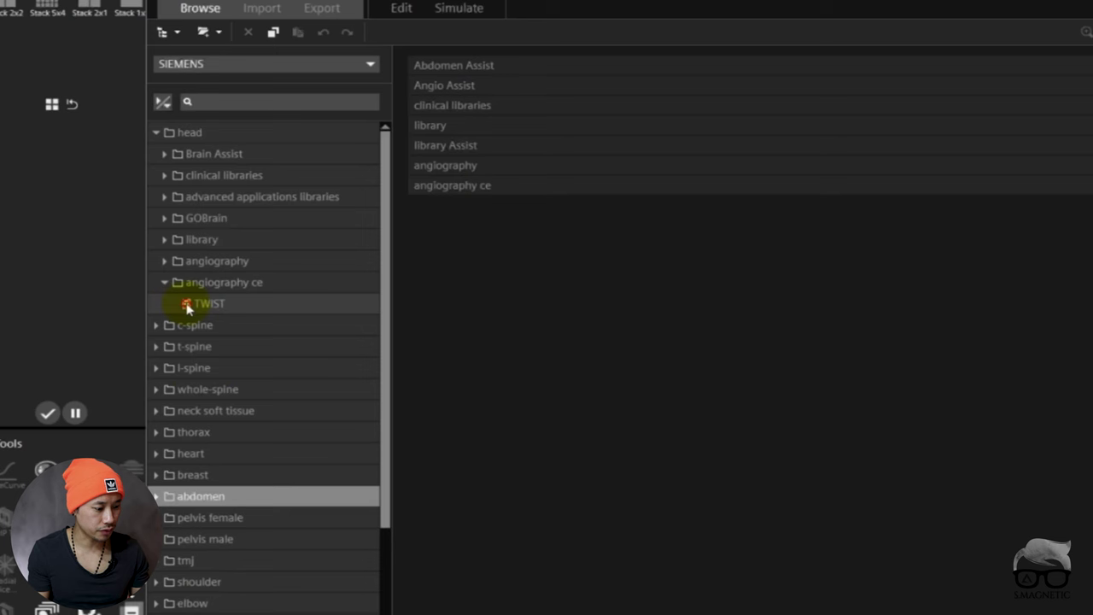
pyautogui.click(190, 304)
# - Review the head angiography Vessel Scout program and its vessel_scout_head protocol
pyautogui.click(165, 281)
pyautogui.click(165, 261)
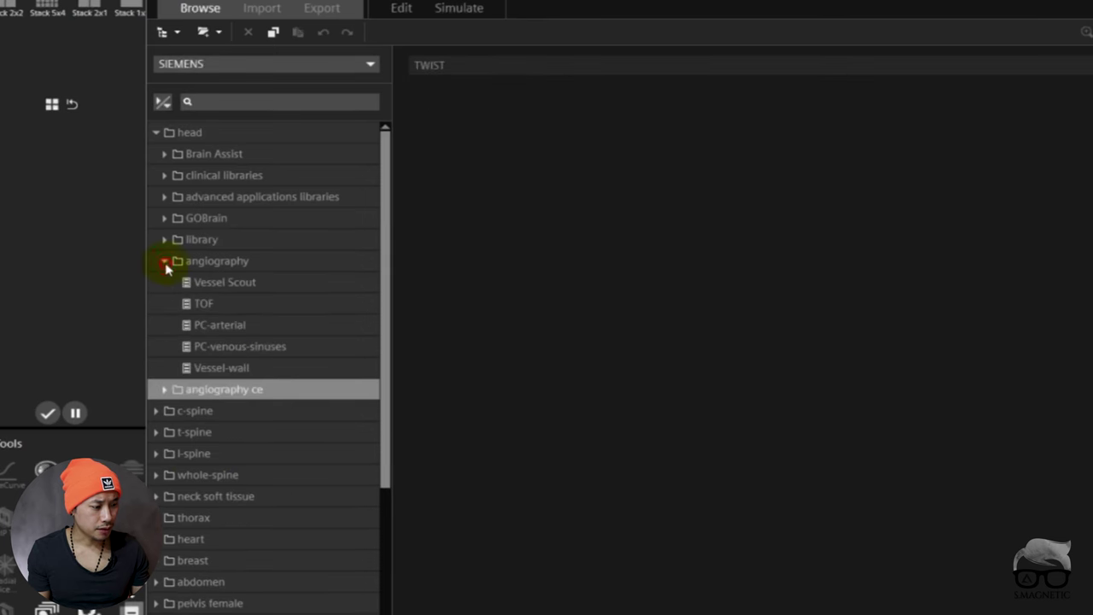
pyautogui.click(212, 288)
pyautogui.click(544, 134)
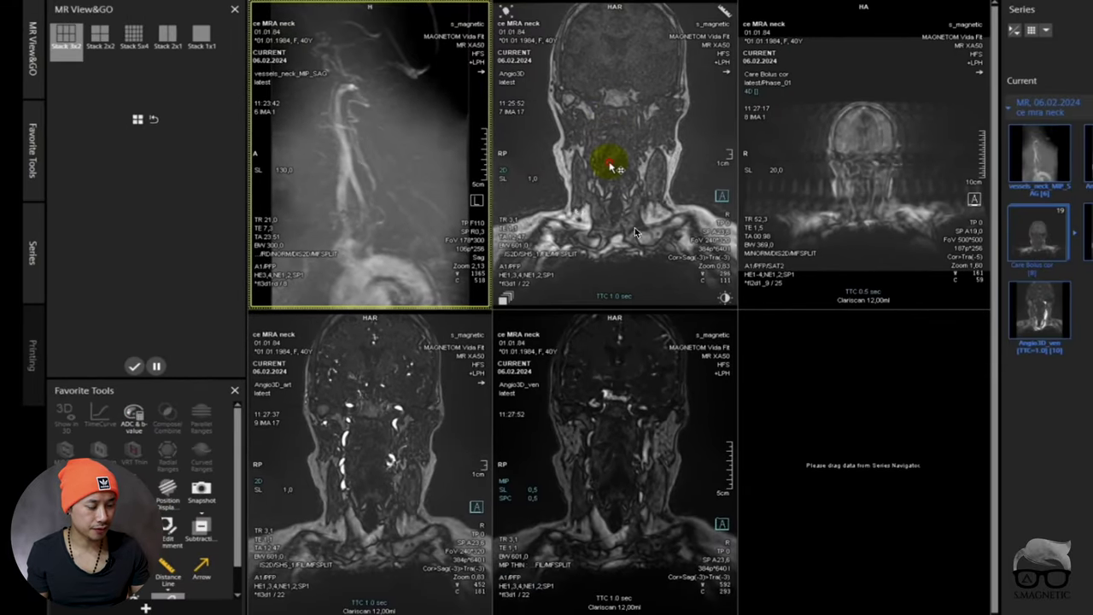
# - Page through the coronal Angio3D slices, then expand the abdomen folder in the Explorer
pyautogui.click(611, 167)
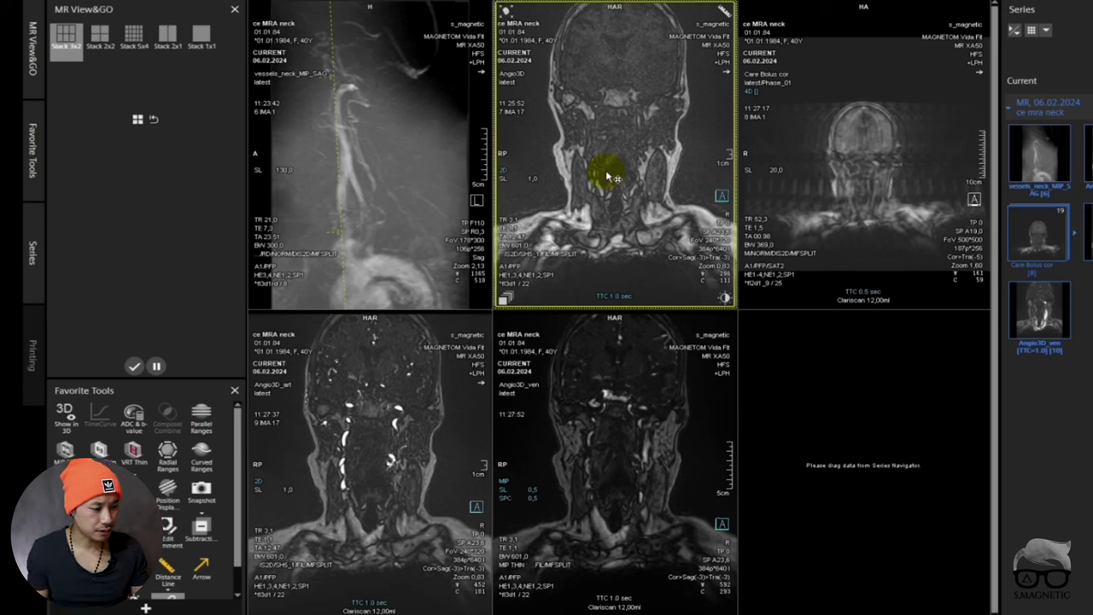
pyautogui.scroll(-6, 609, 176)
pyautogui.scroll(-9, 607, 173)
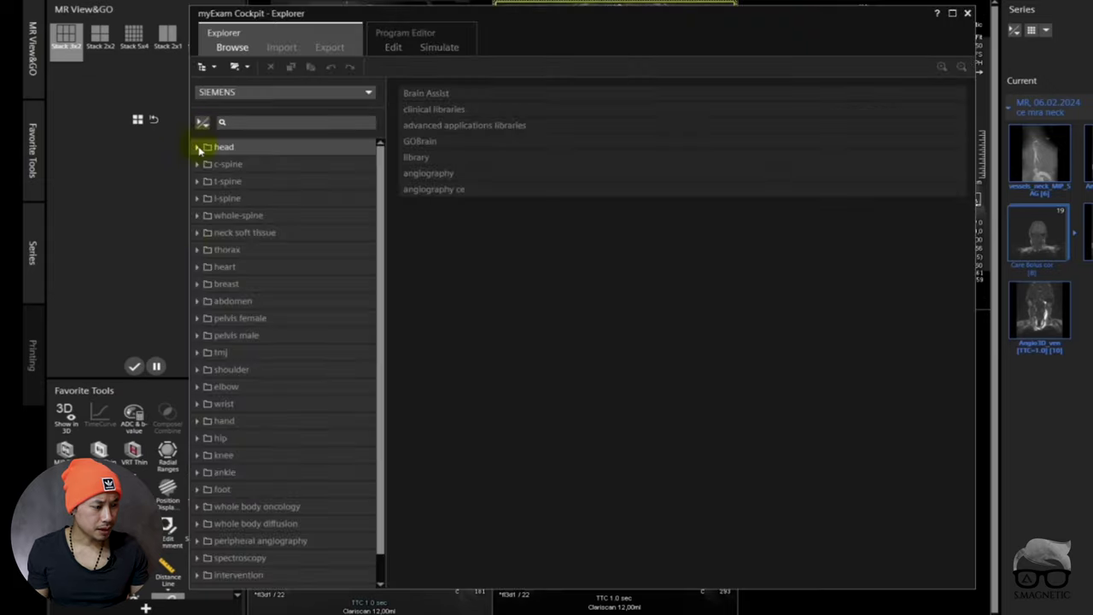
pyautogui.click(197, 302)
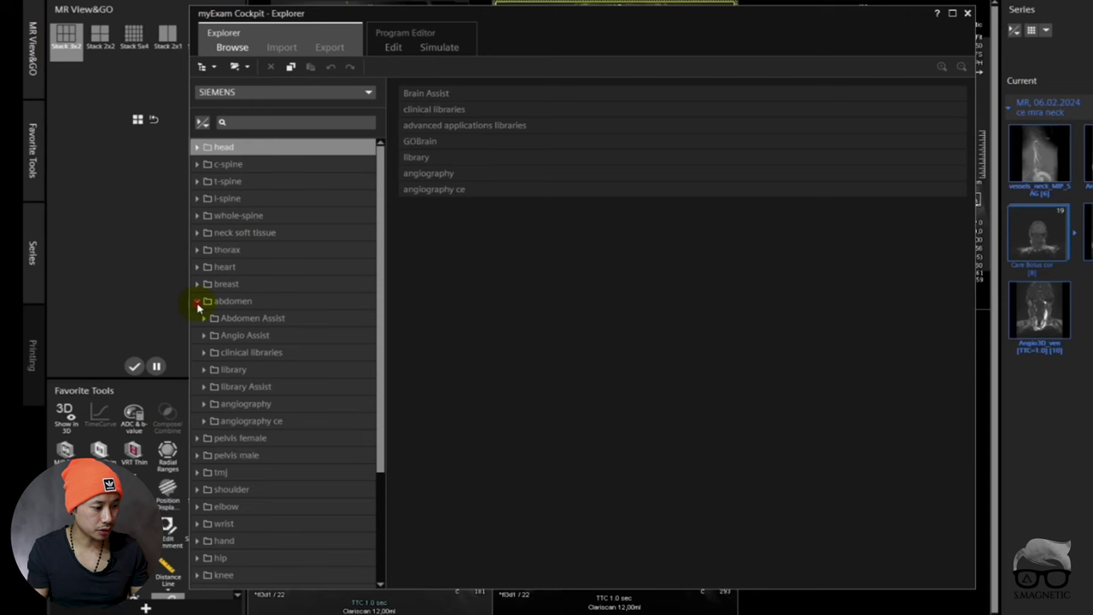
# - Show the abdomen angiography ce Test Bolus, then Care Bolus program steps
pyautogui.click(203, 420)
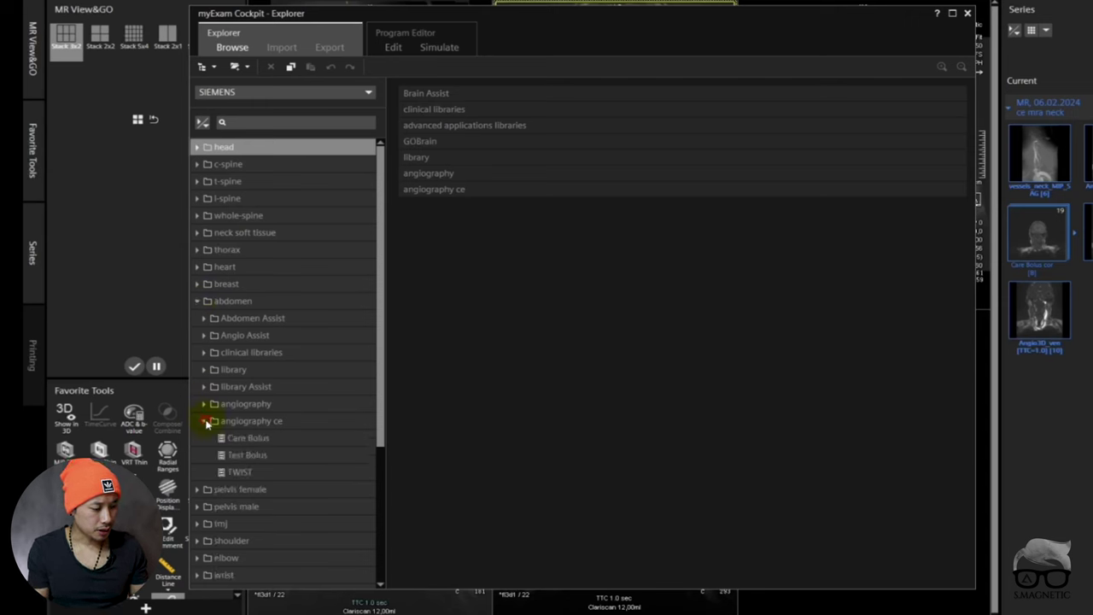
pyautogui.click(227, 455)
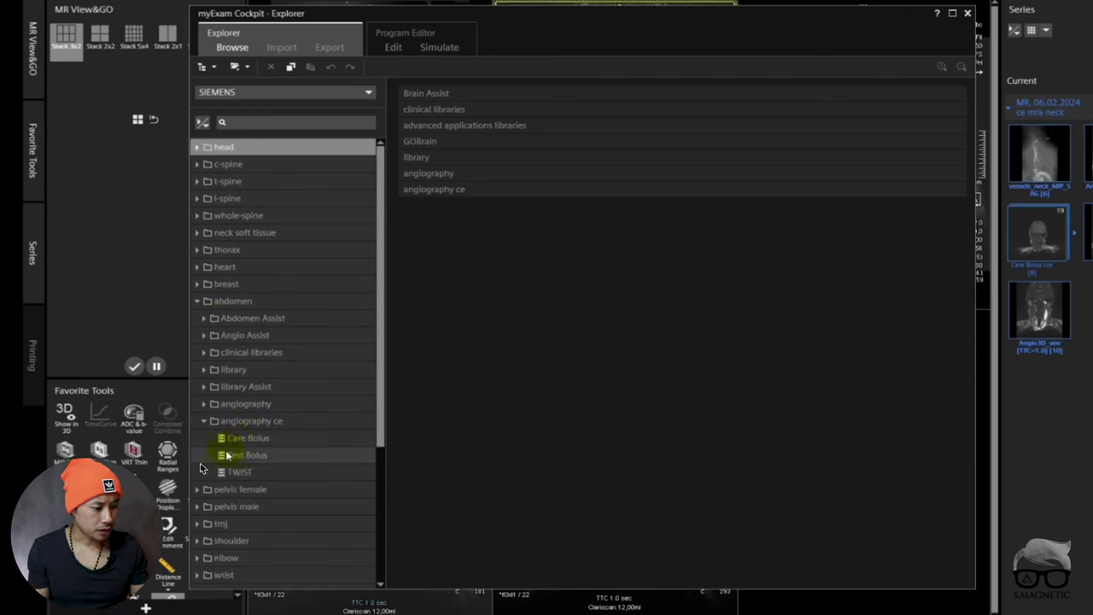
pyautogui.click(256, 453)
pyautogui.click(252, 438)
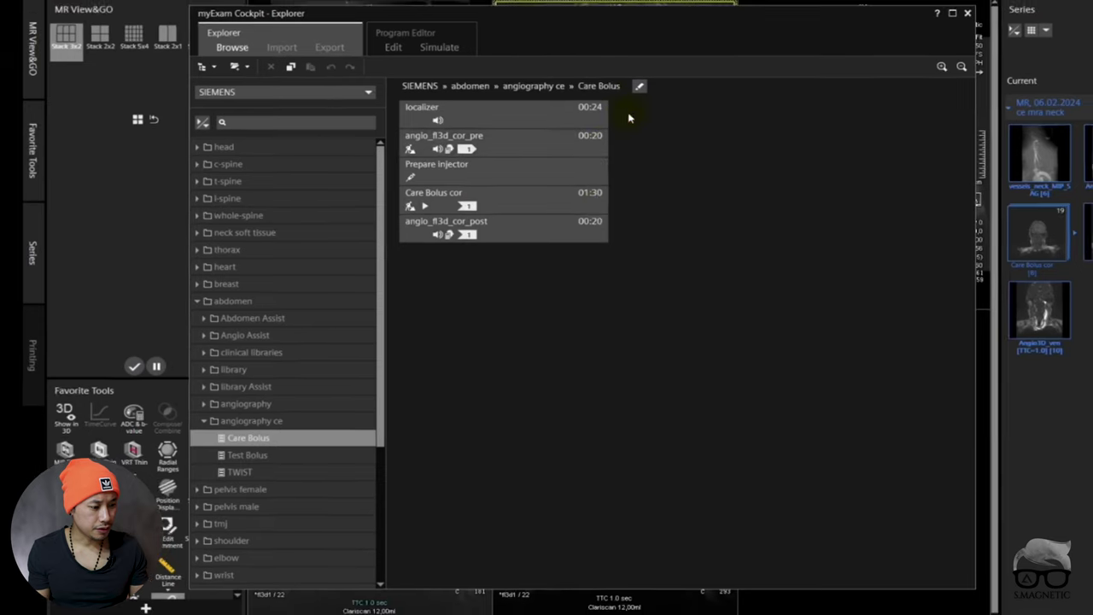
pyautogui.click(582, 90)
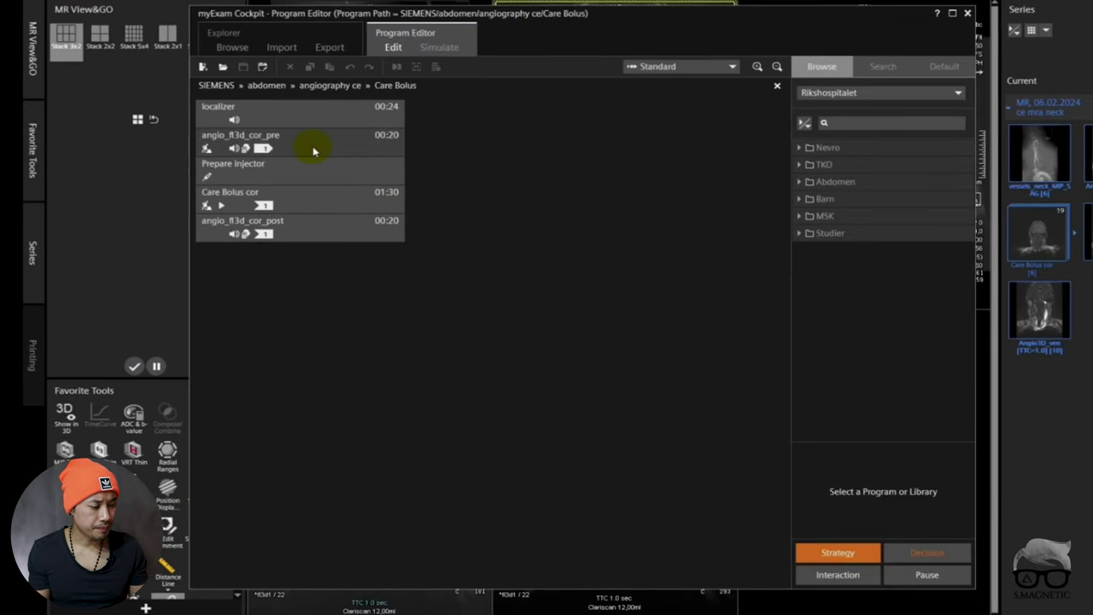
# - Check angio_fl3d_cor_pre's Contrast > Dynamic Time to Center setting, then cancel without changes
pyautogui.doubleClick(313, 147)
pyautogui.click(479, 159)
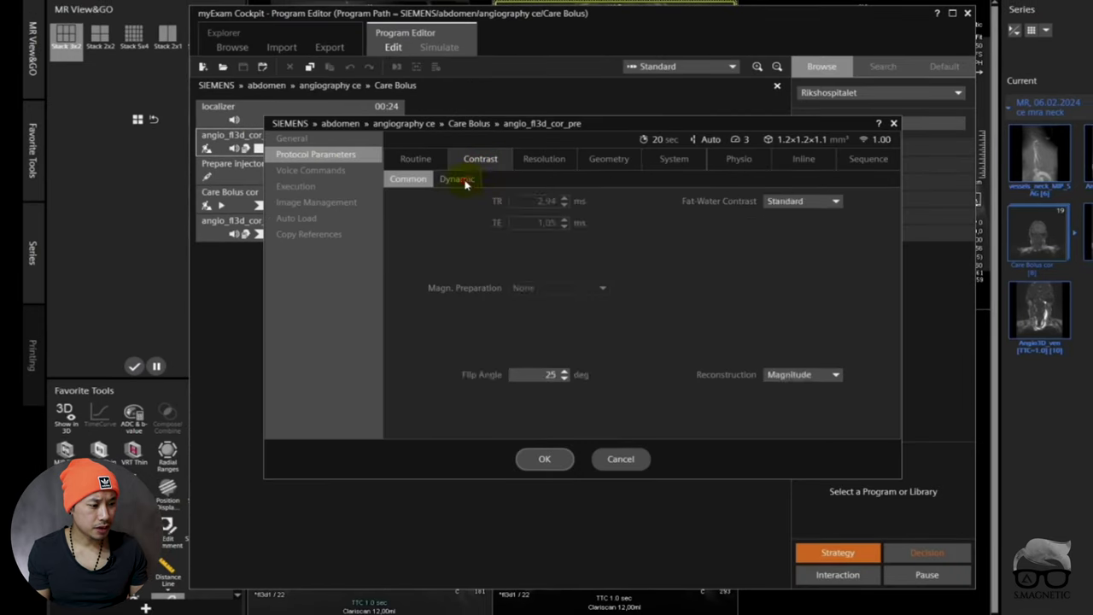
pyautogui.click(456, 179)
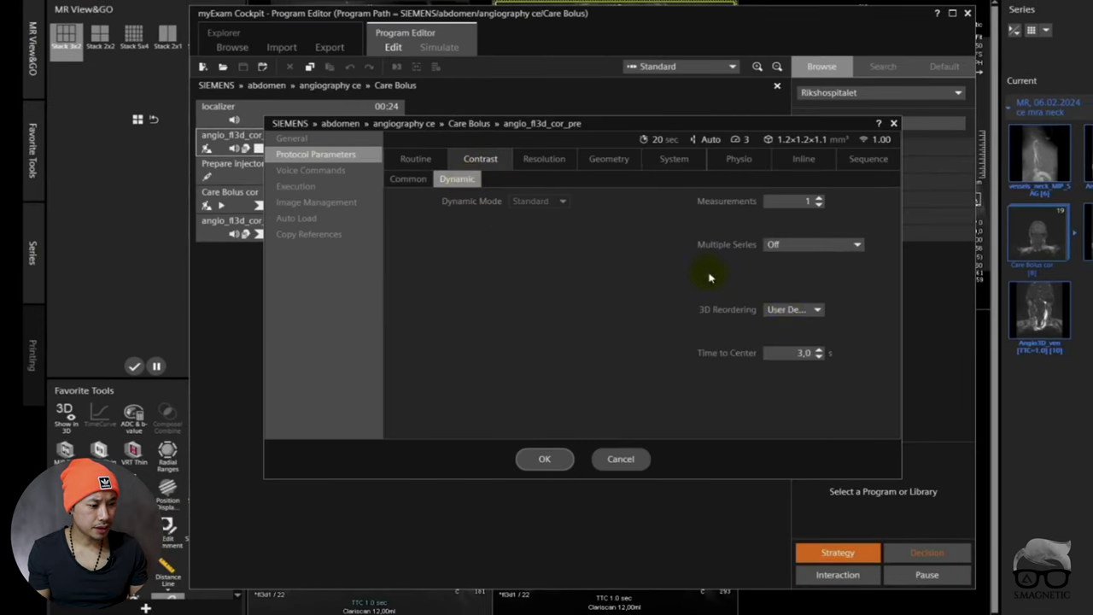
pyautogui.click(767, 311)
pyautogui.click(780, 336)
pyautogui.click(803, 353)
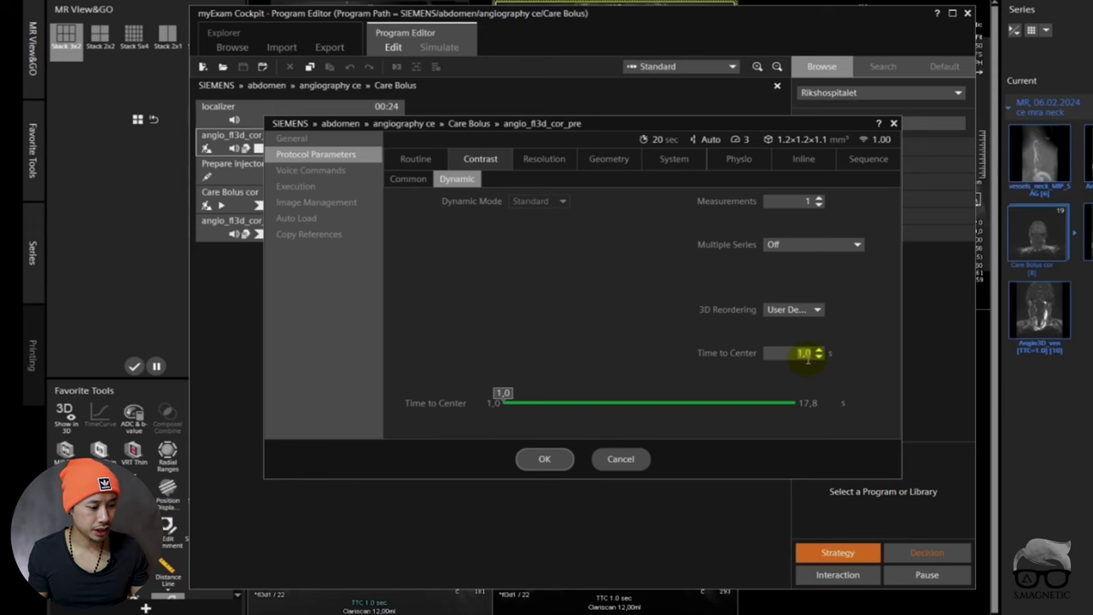
pyautogui.click(630, 459)
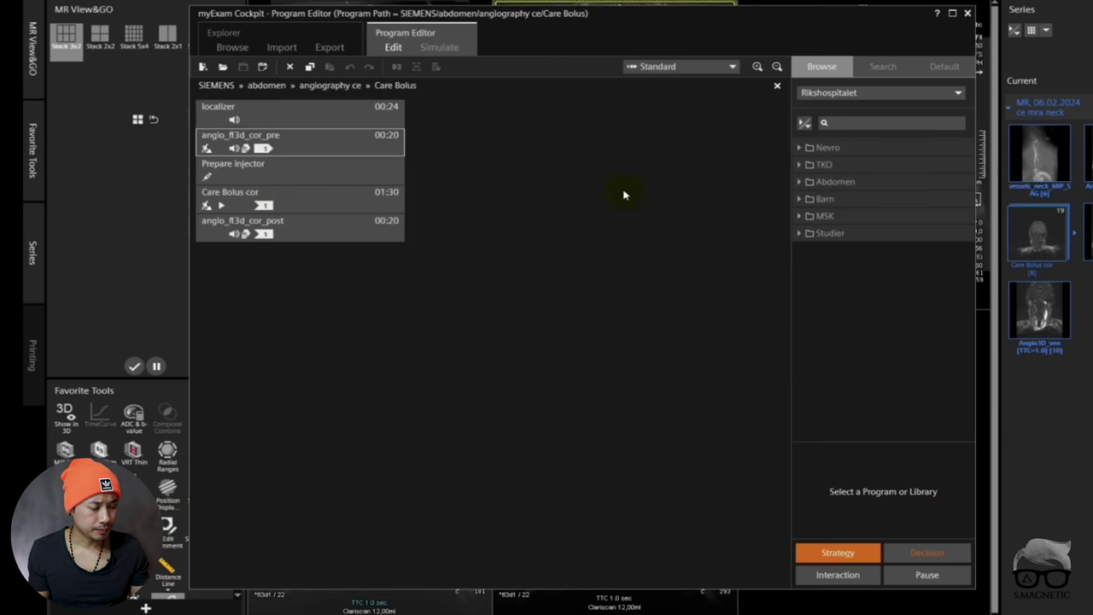
pyautogui.click(968, 13)
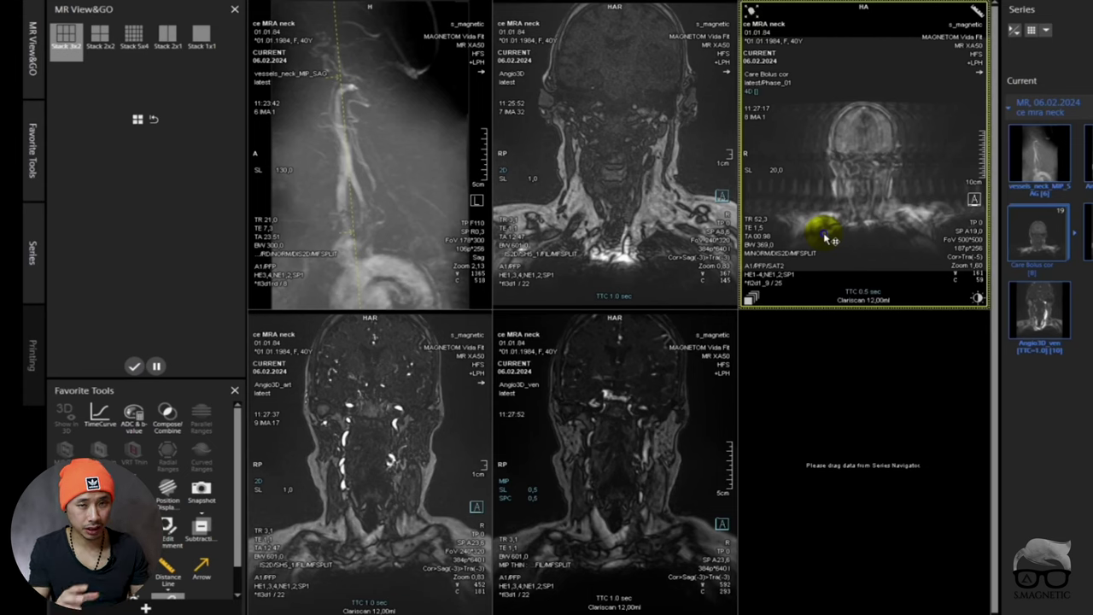
# - Step the Care Bolus cor viewport to late phase 19 at TTC 18.4 sec
pyautogui.scroll(-2, 827, 239)
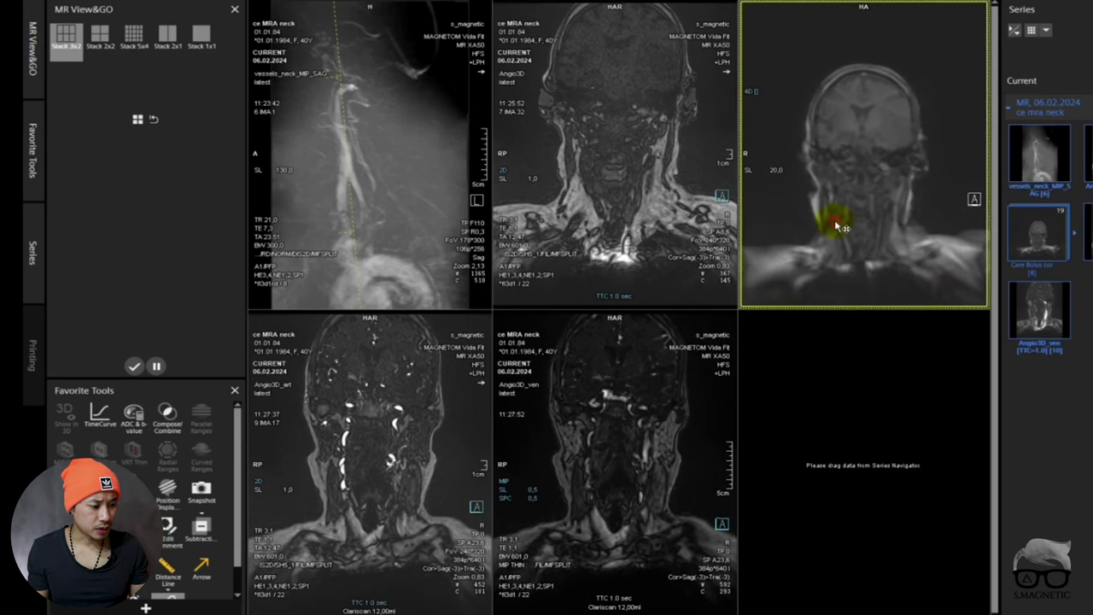
pyautogui.moveTo(829, 219); pyautogui.dragTo(838, 217)
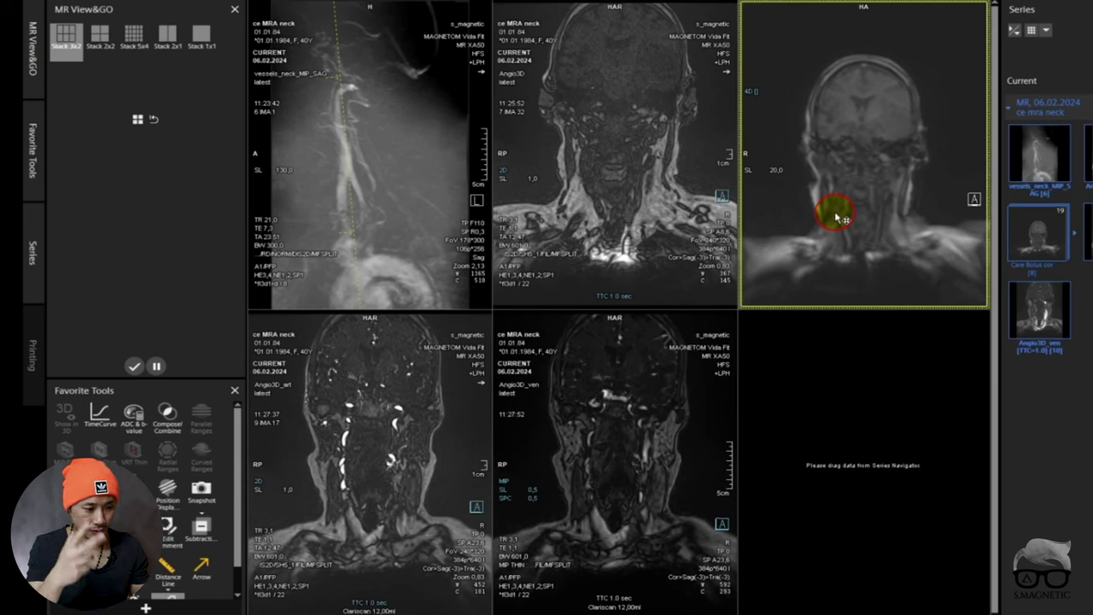
pyautogui.moveTo(839, 219); pyautogui.dragTo(858, 272)
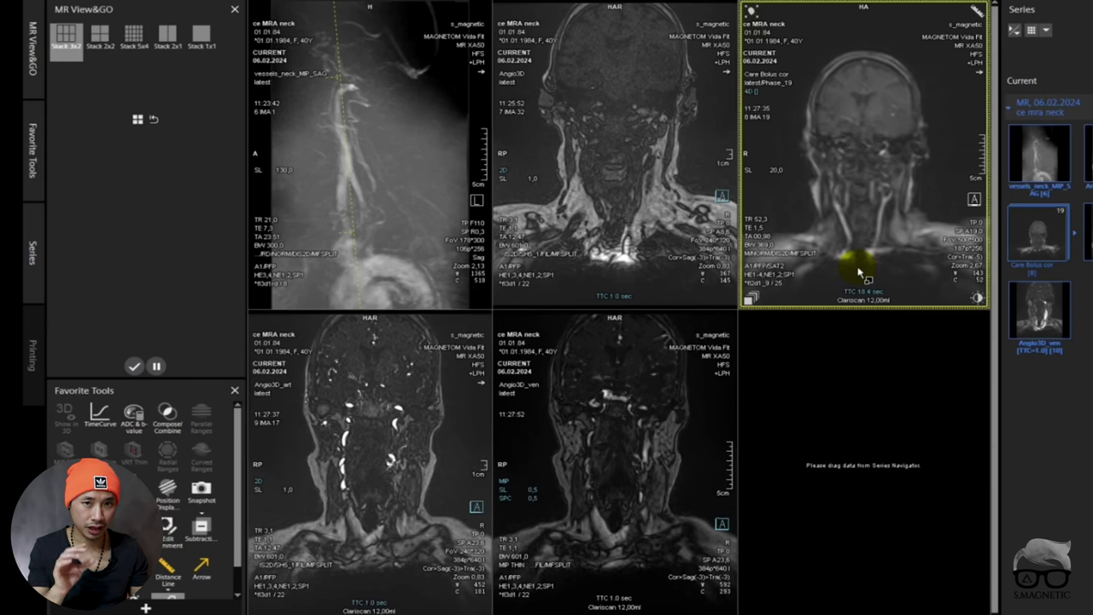
pyautogui.click(561, 390)
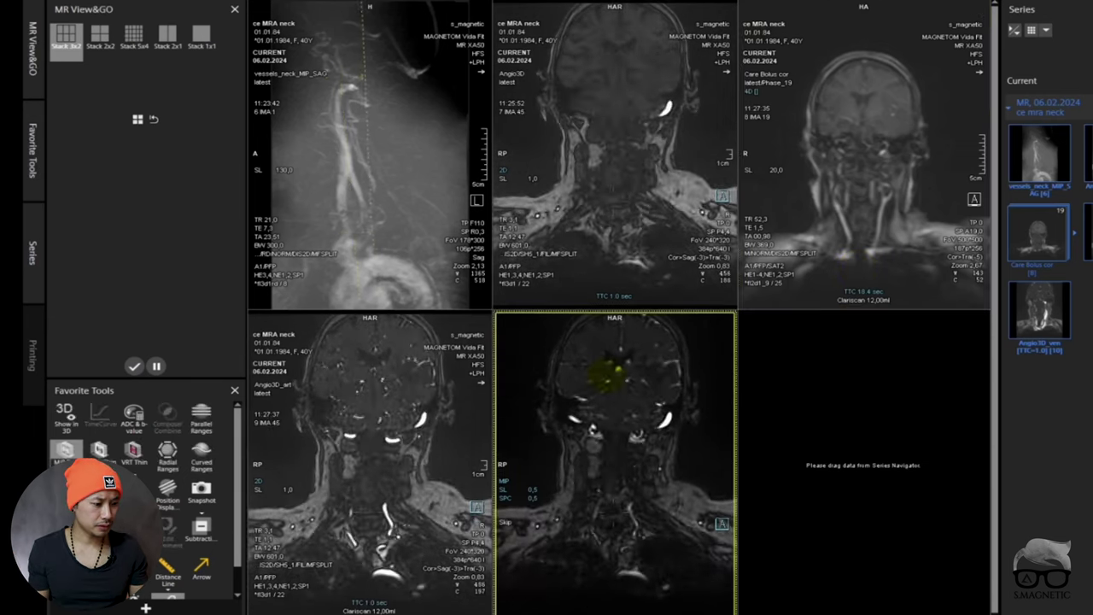
# - Scroll the linked coronal Angio3D viewports to neck vessel slice IMA 19
pyautogui.scroll(-10, 606, 373)
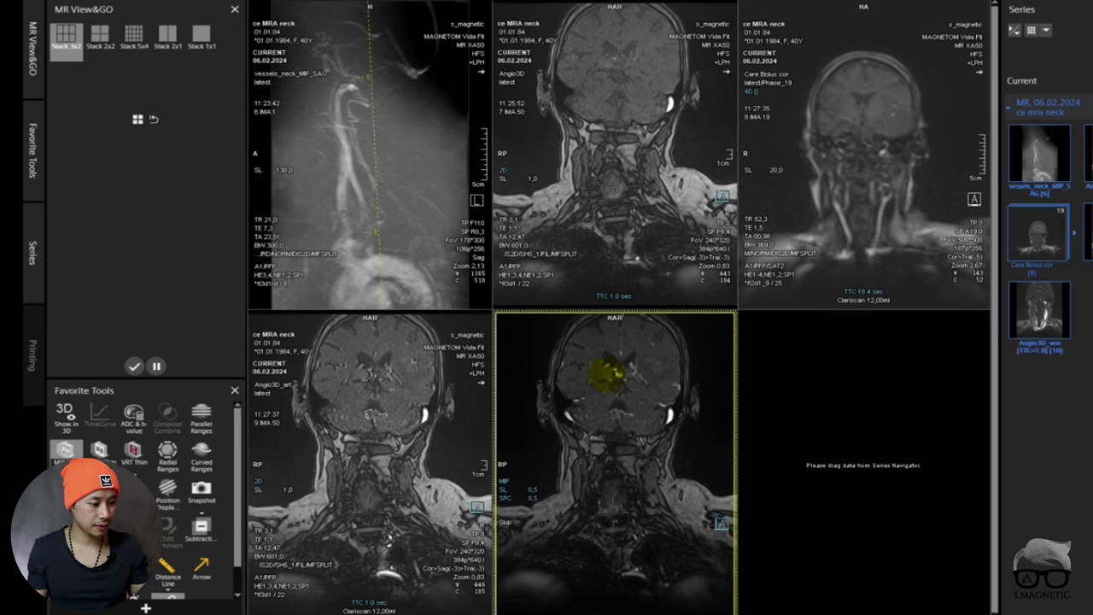
pyautogui.scroll(20, 614, 461)
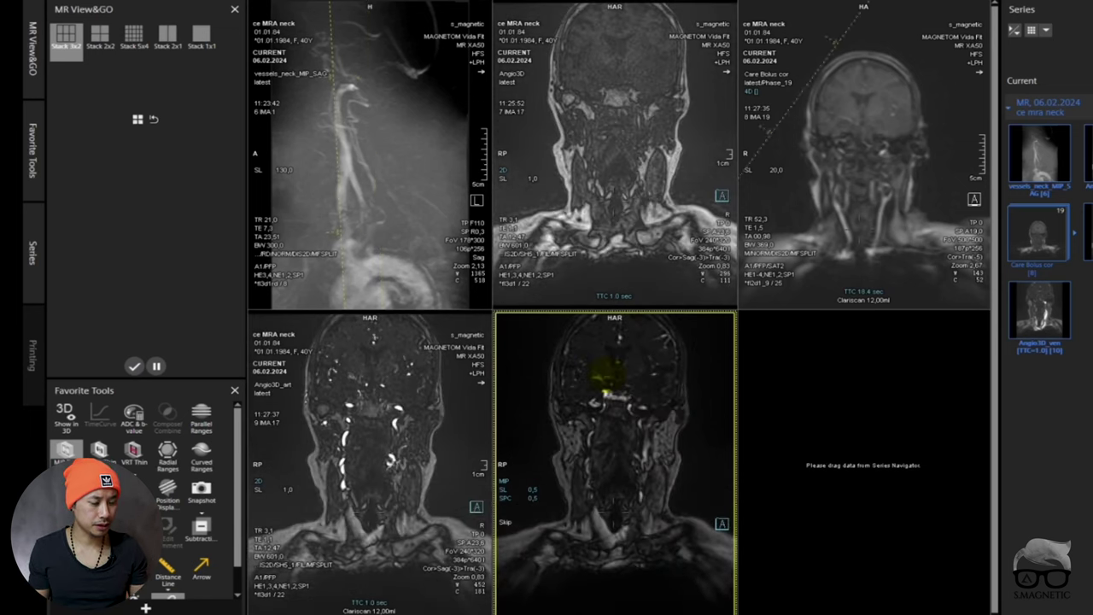
pyautogui.scroll(-1, 615, 461)
pyautogui.scroll(-1, 615, 461)
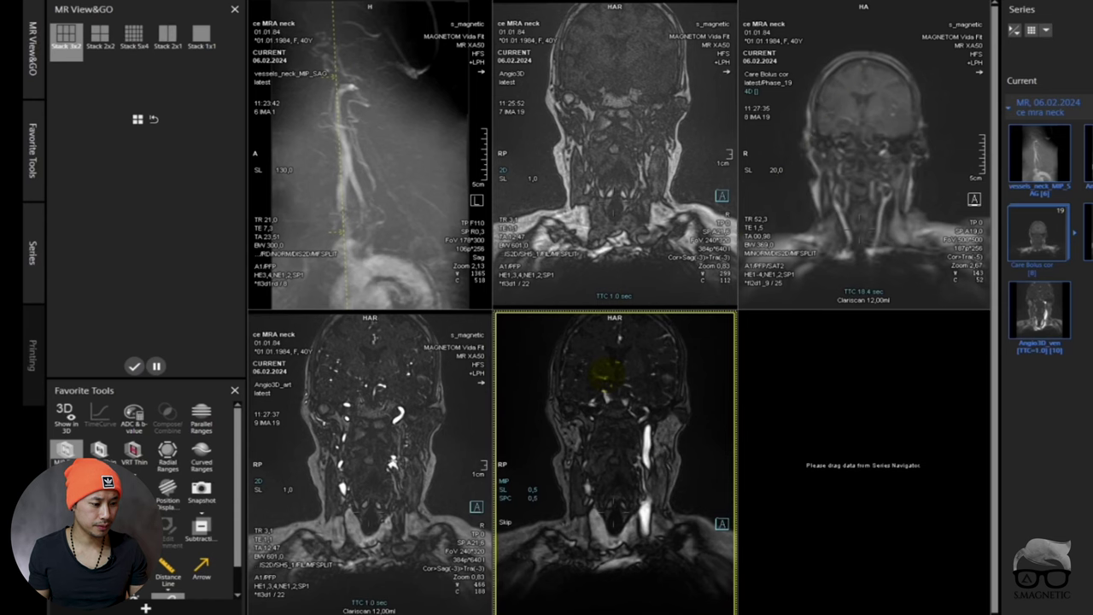
# - Review the coronal view's interaction options, then activate the arterial Angio3D viewport
pyautogui.rightClick(595, 205)
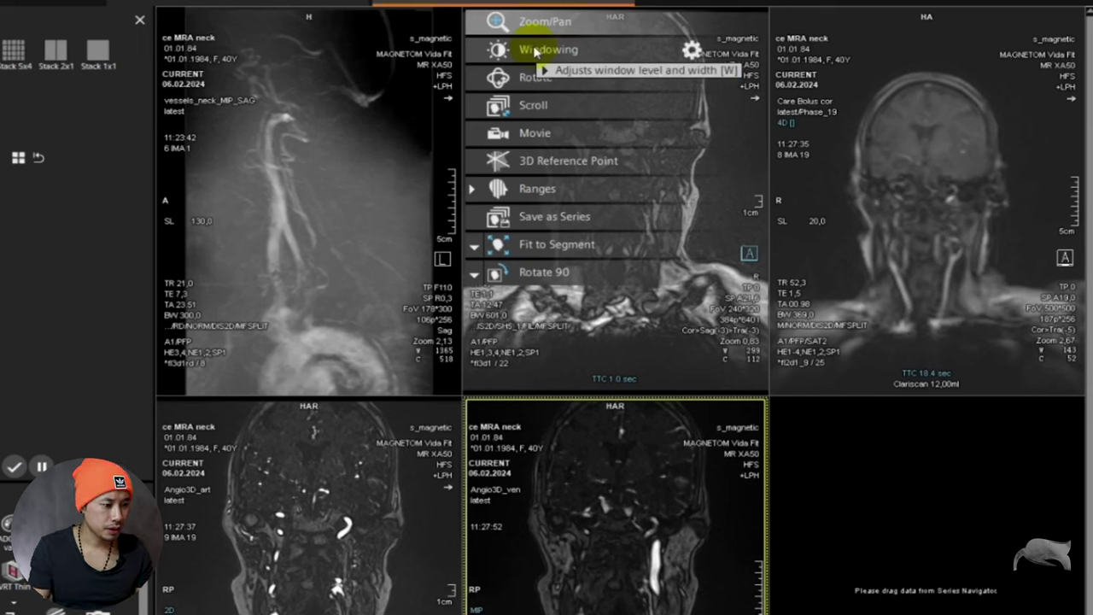
pyautogui.click(688, 363)
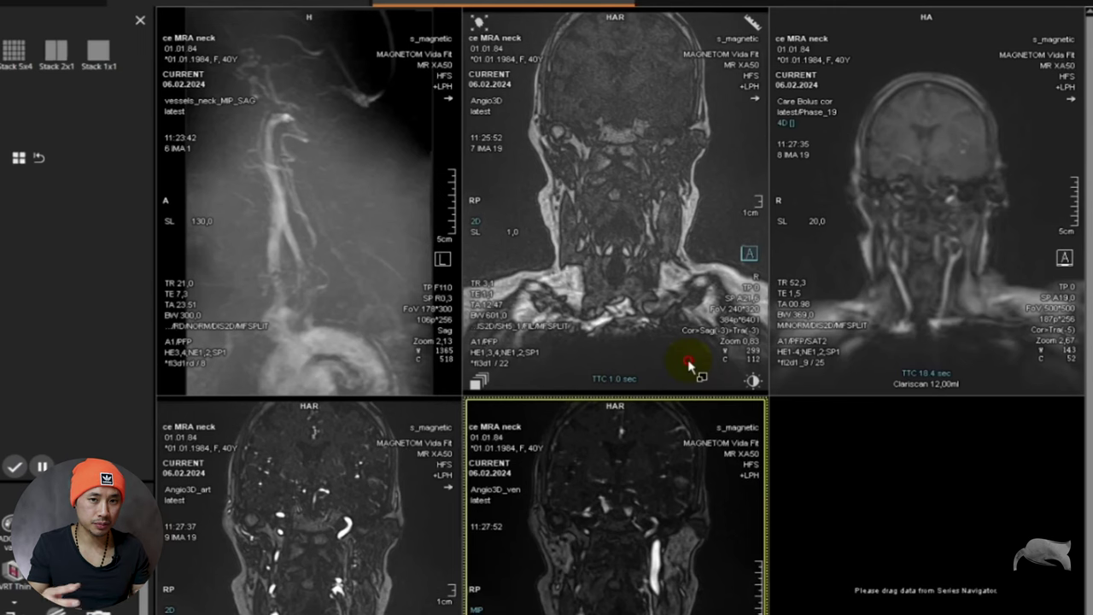
pyautogui.click(688, 364)
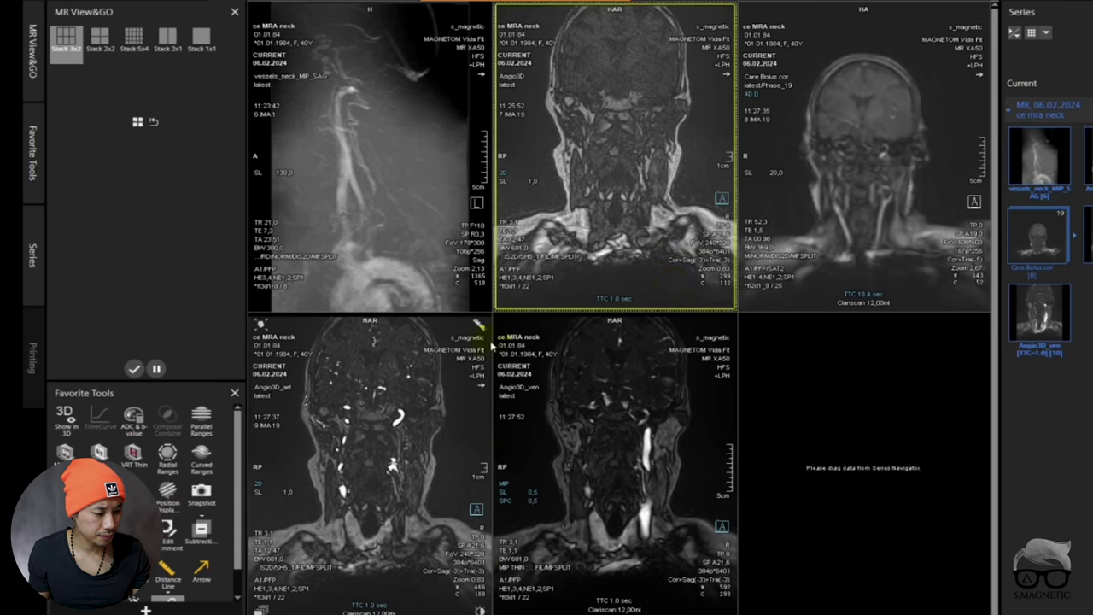
pyautogui.click(431, 450)
pyautogui.rightClick(412, 426)
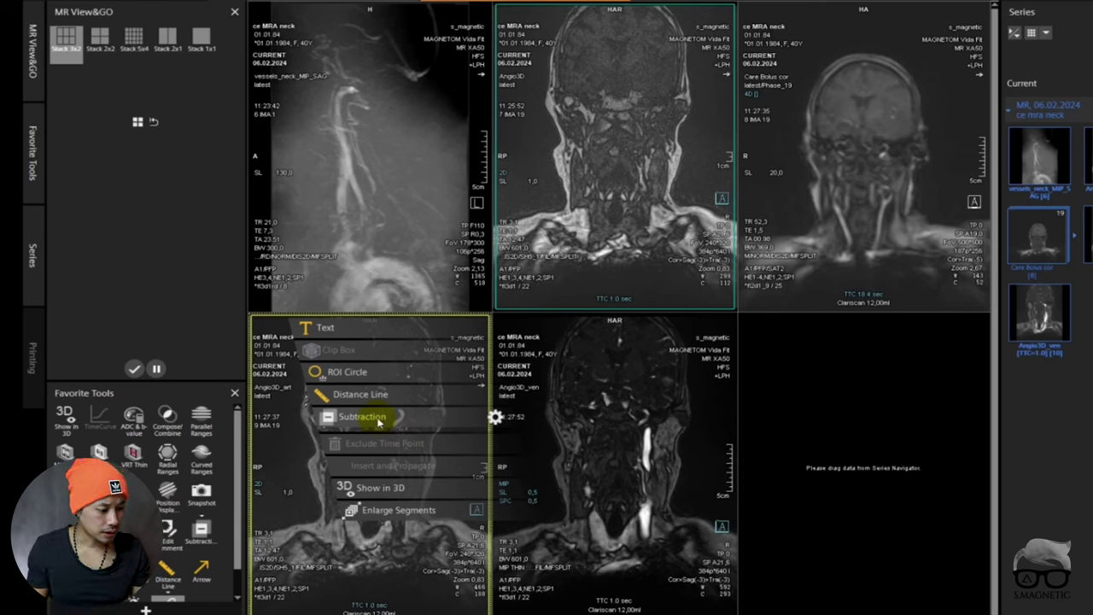
pyautogui.click(379, 422)
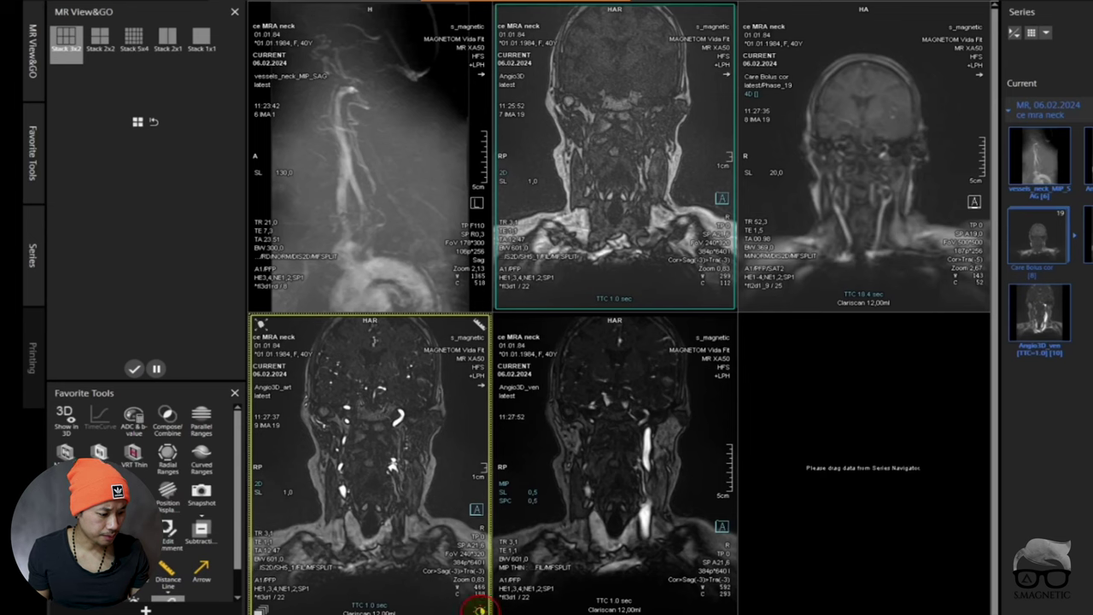
pyautogui.rightClick(479, 608)
pyautogui.moveTo(422, 525)
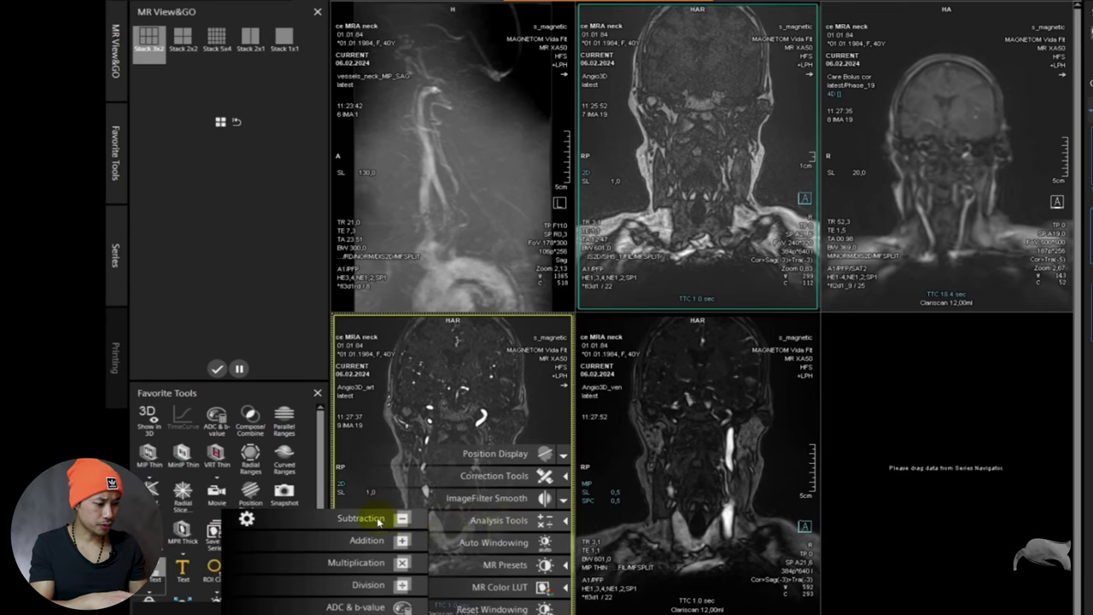
pyautogui.click(247, 518)
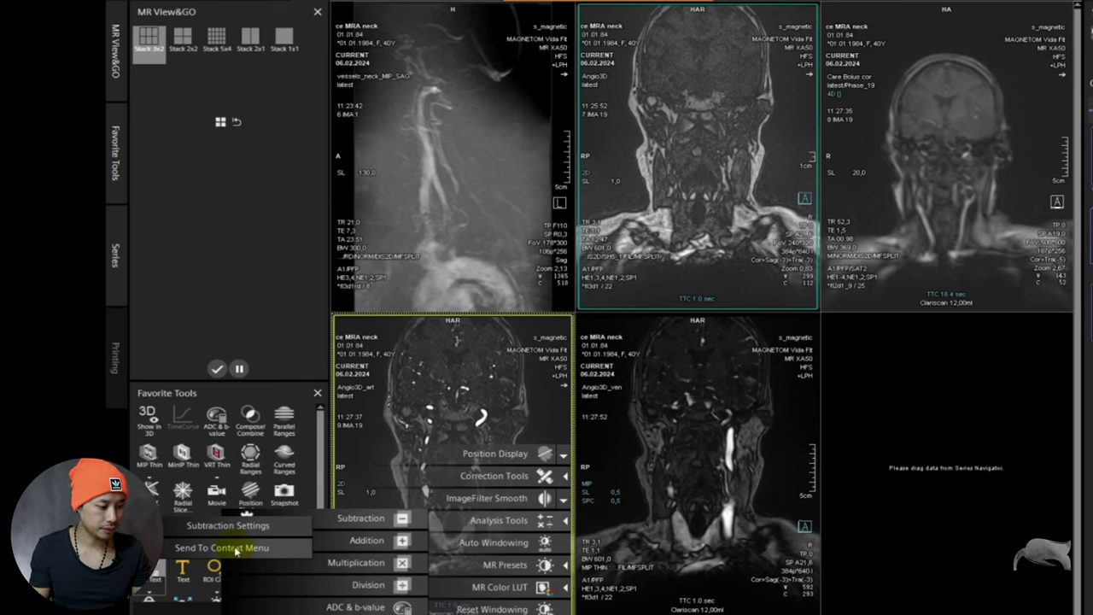
pyautogui.click(234, 548)
pyautogui.click(478, 417)
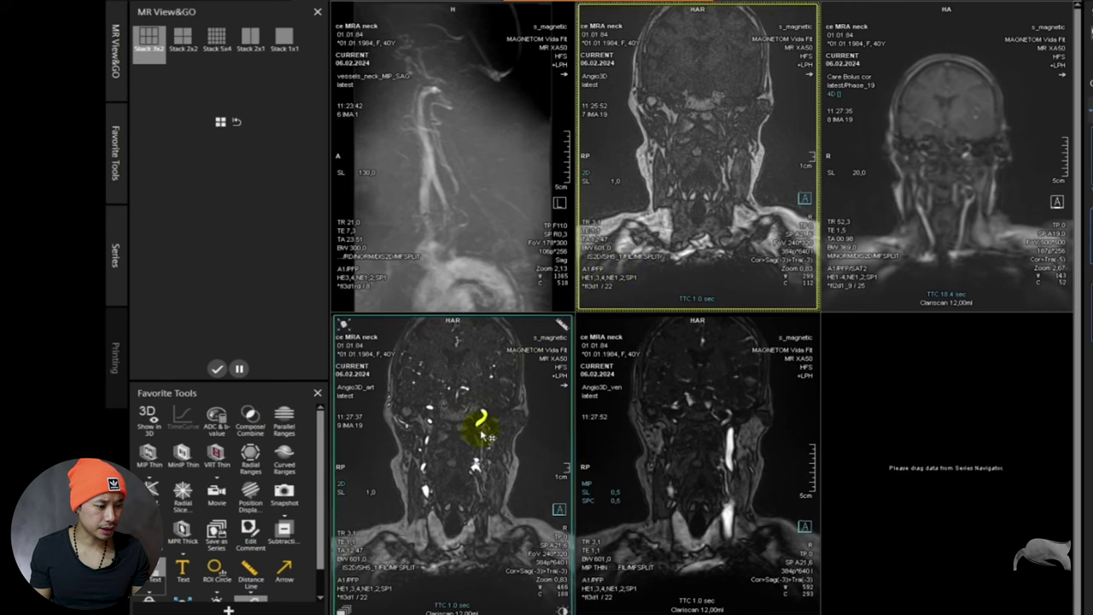
pyautogui.rightClick(481, 427)
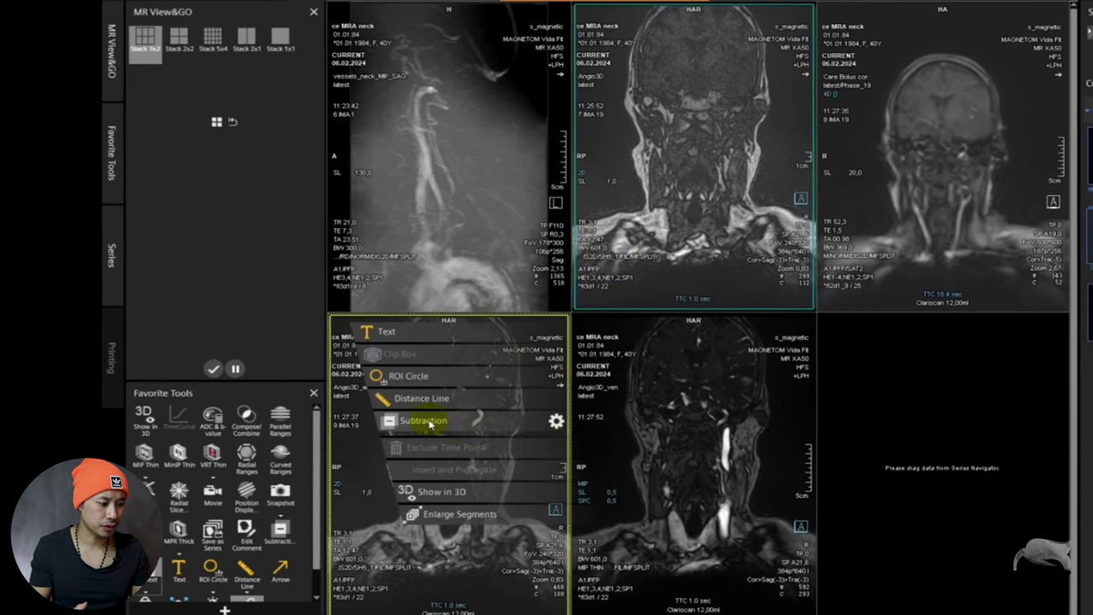
pyautogui.click(426, 421)
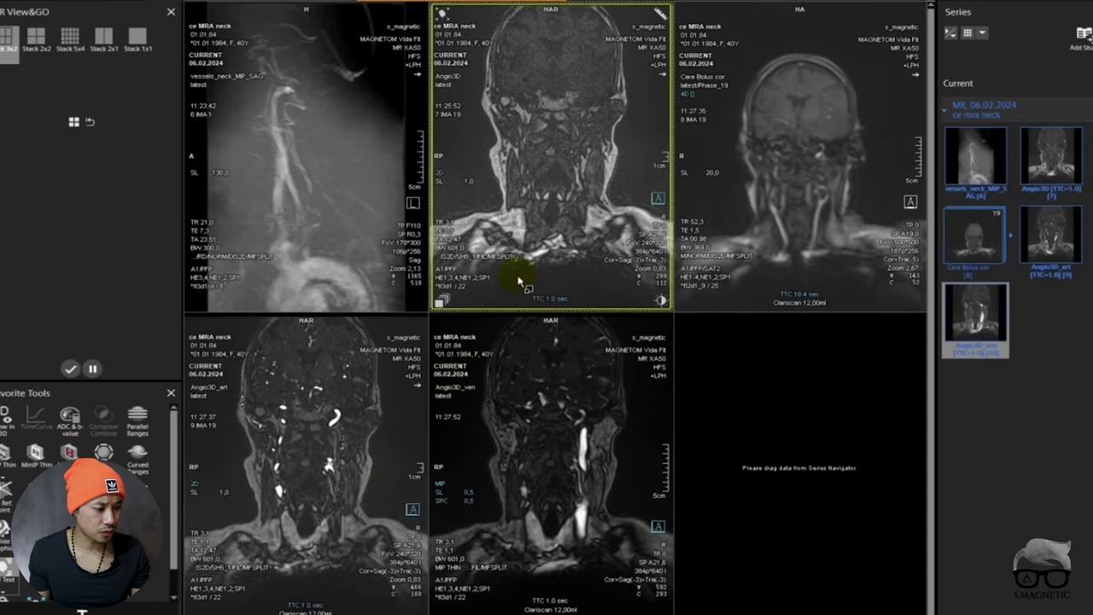
pyautogui.click(560, 232)
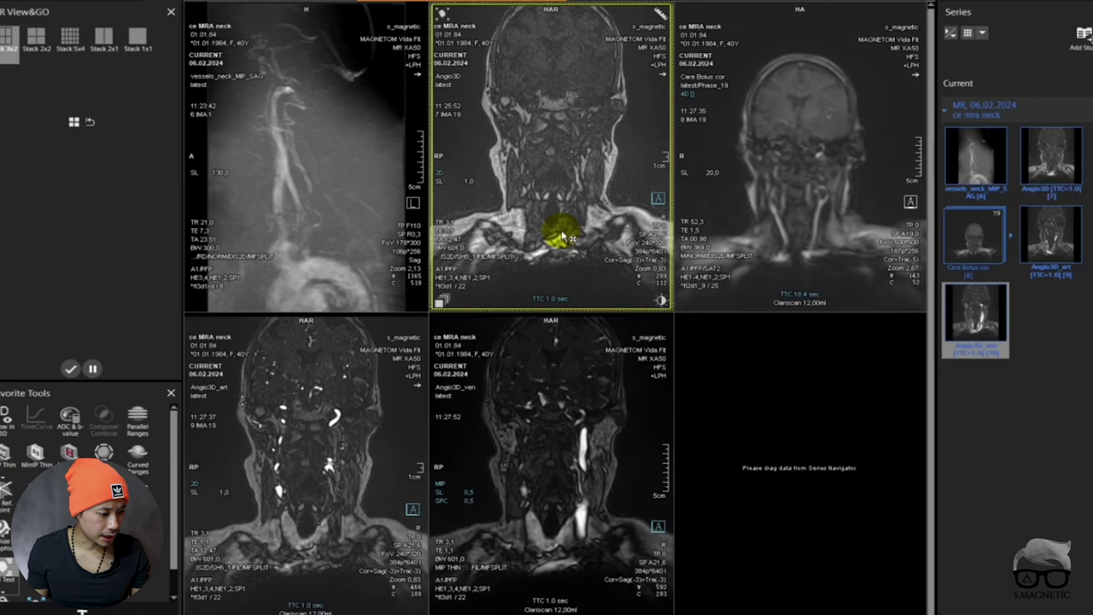
# - Subtract Angio3D from minuends Angio3D_art and Angio3D_ven to create result series
pyautogui.rightClick(564, 237)
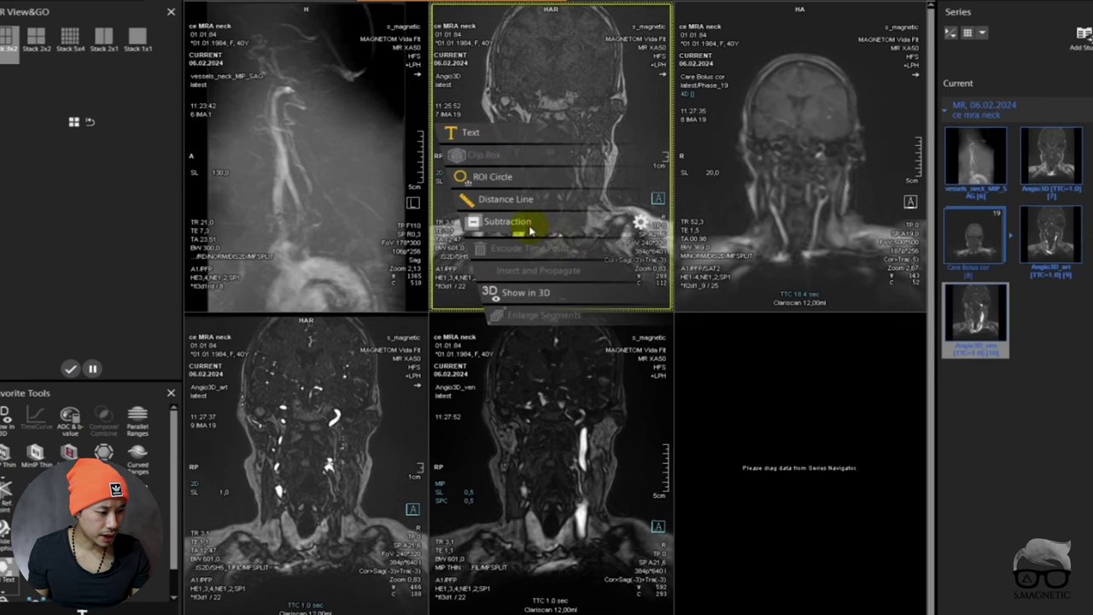
pyautogui.click(560, 229)
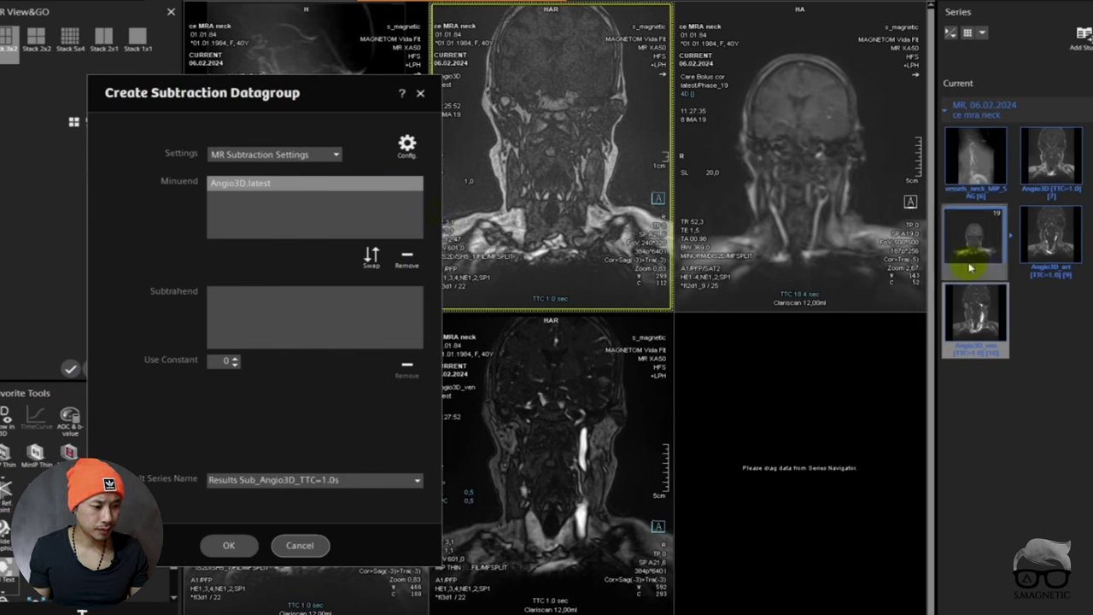
pyautogui.moveTo(1050, 243); pyautogui.dragTo(281, 196)
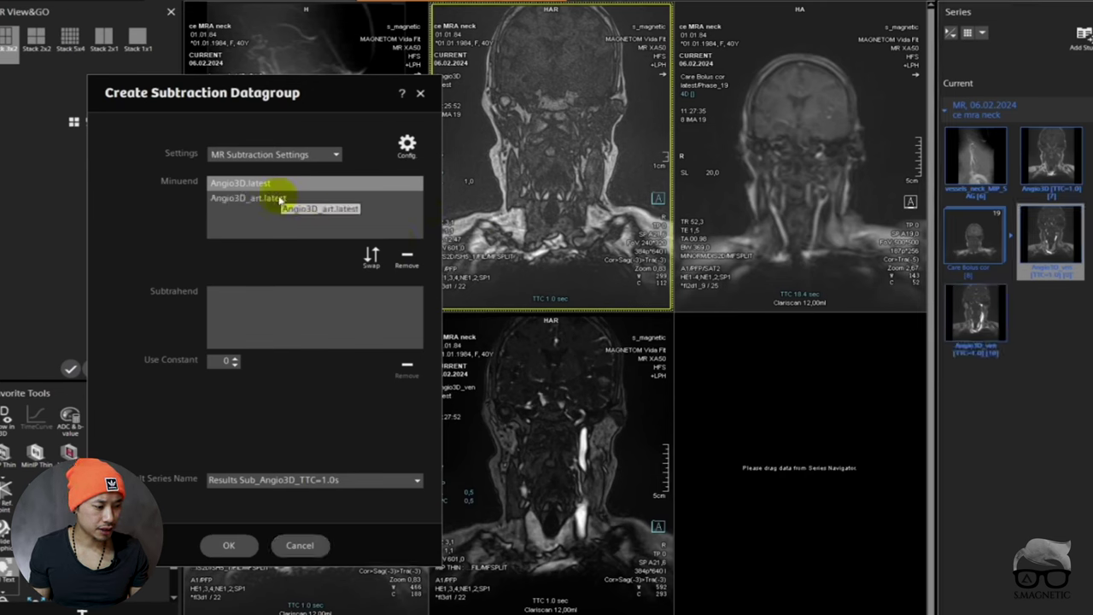
pyautogui.click(406, 260)
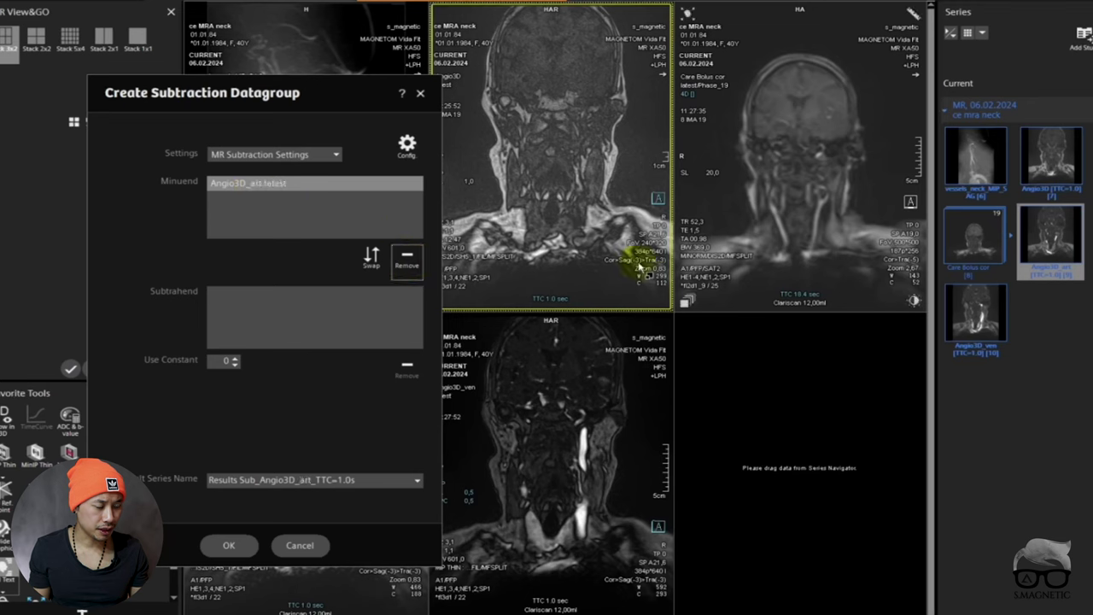
pyautogui.moveTo(975, 318); pyautogui.dragTo(285, 234)
pyautogui.moveTo(1050, 178); pyautogui.dragTo(256, 308)
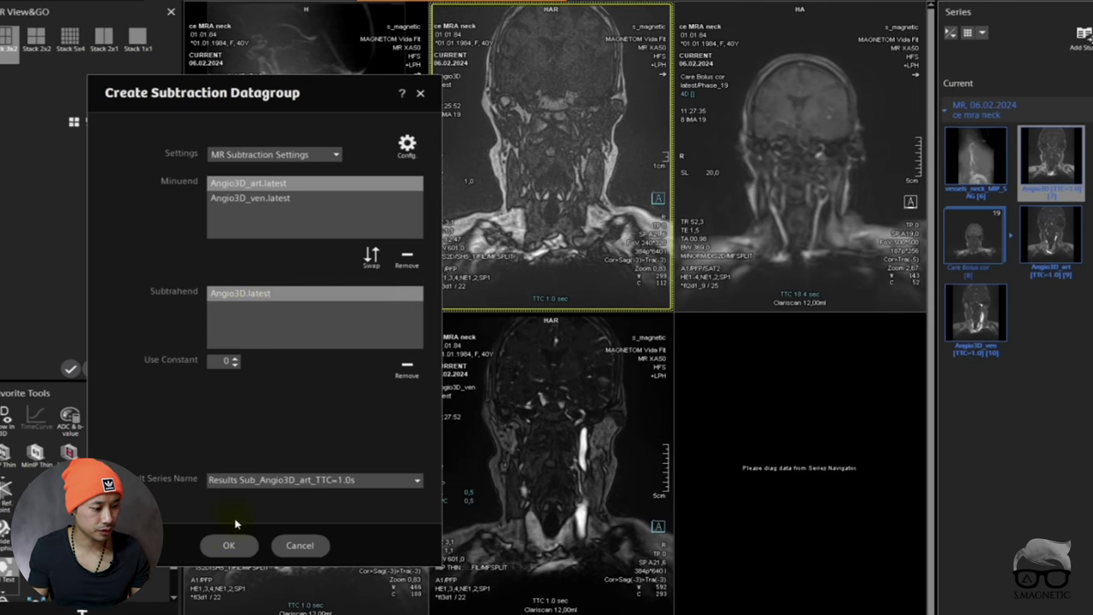
pyautogui.click(231, 546)
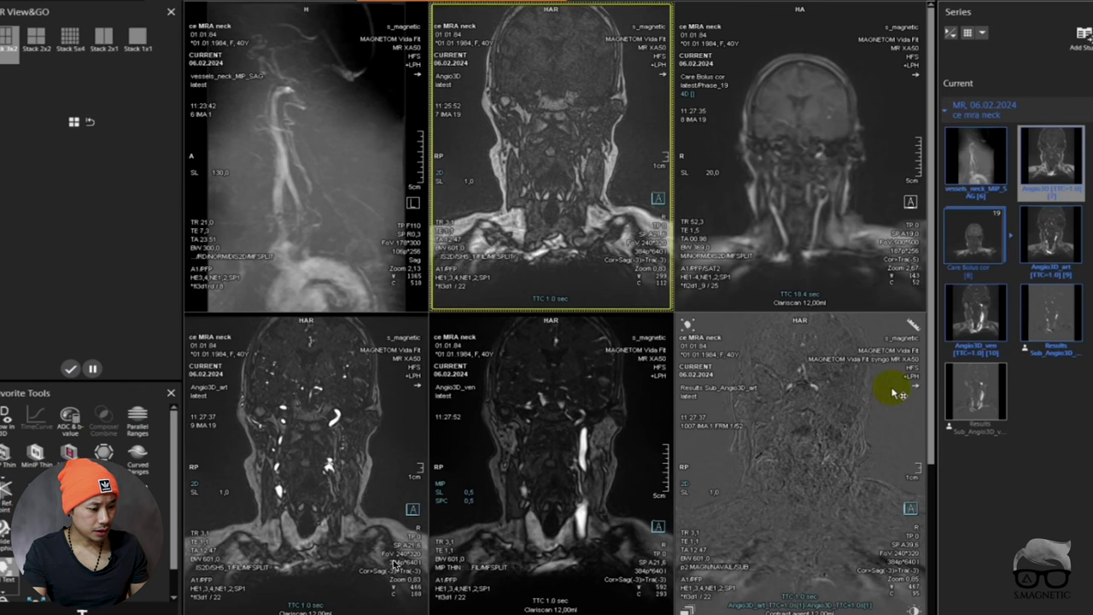
# - Show Results Sub_Angio3D_art maximized as a single 2D coronal view
pyautogui.click(1051, 316)
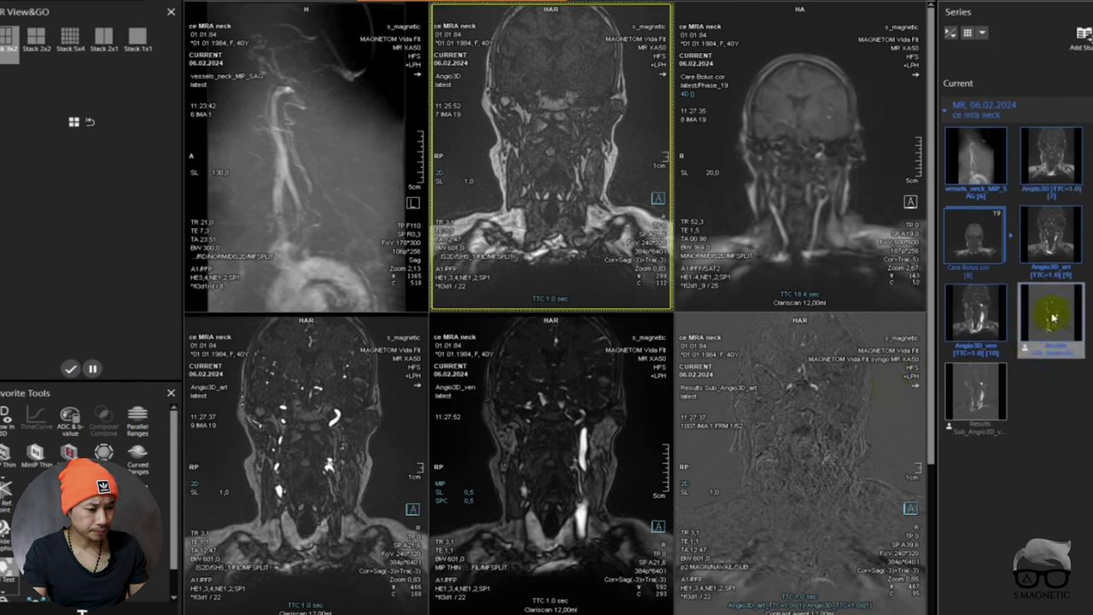
pyautogui.click(813, 449)
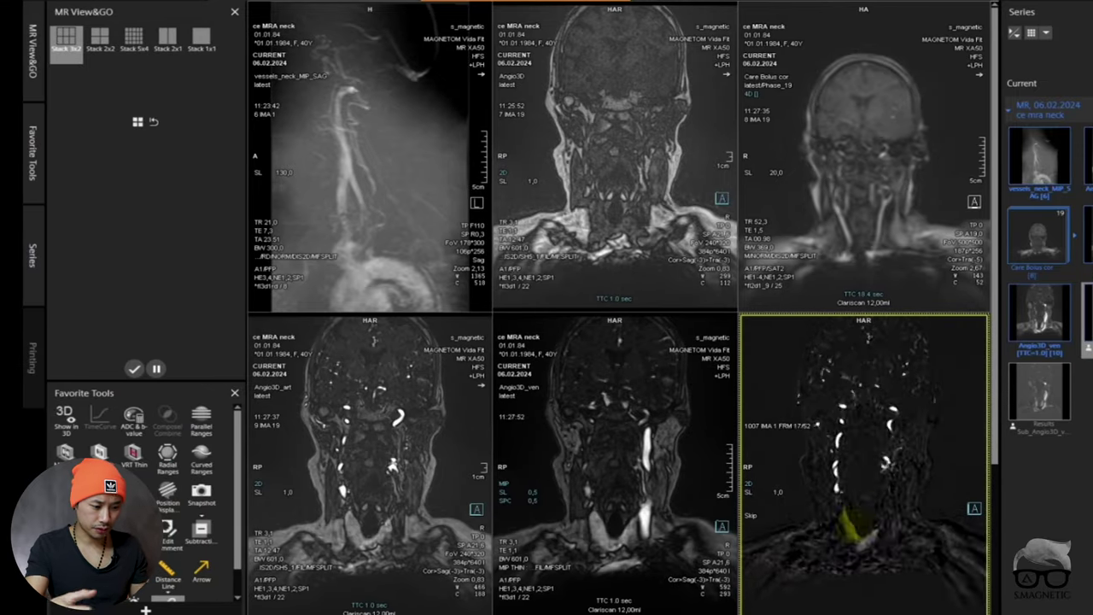
pyautogui.doubleClick(848, 518)
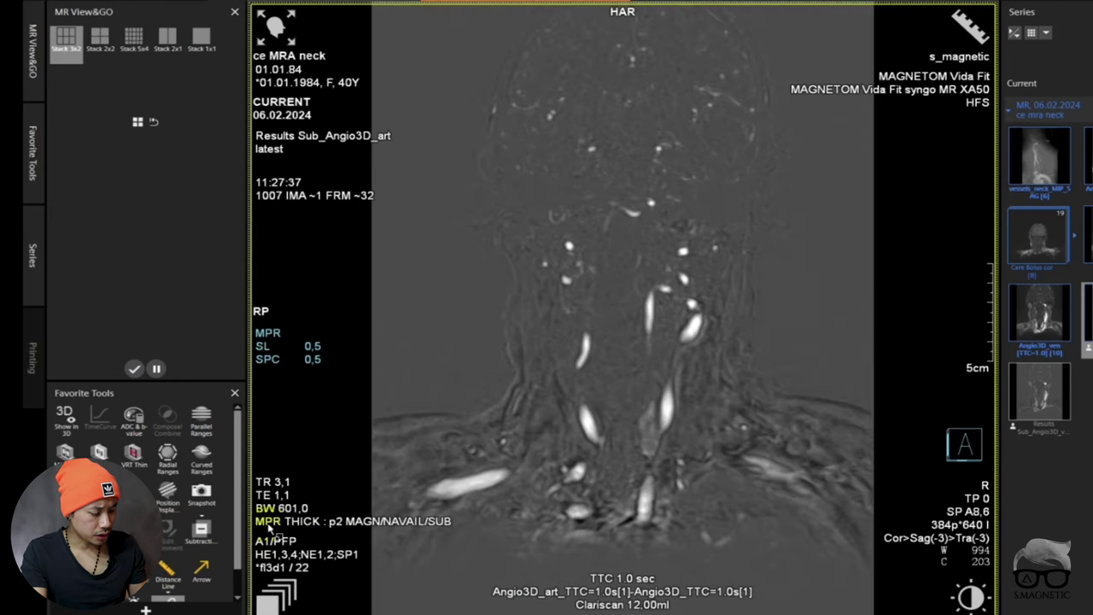
pyautogui.doubleClick(854, 524)
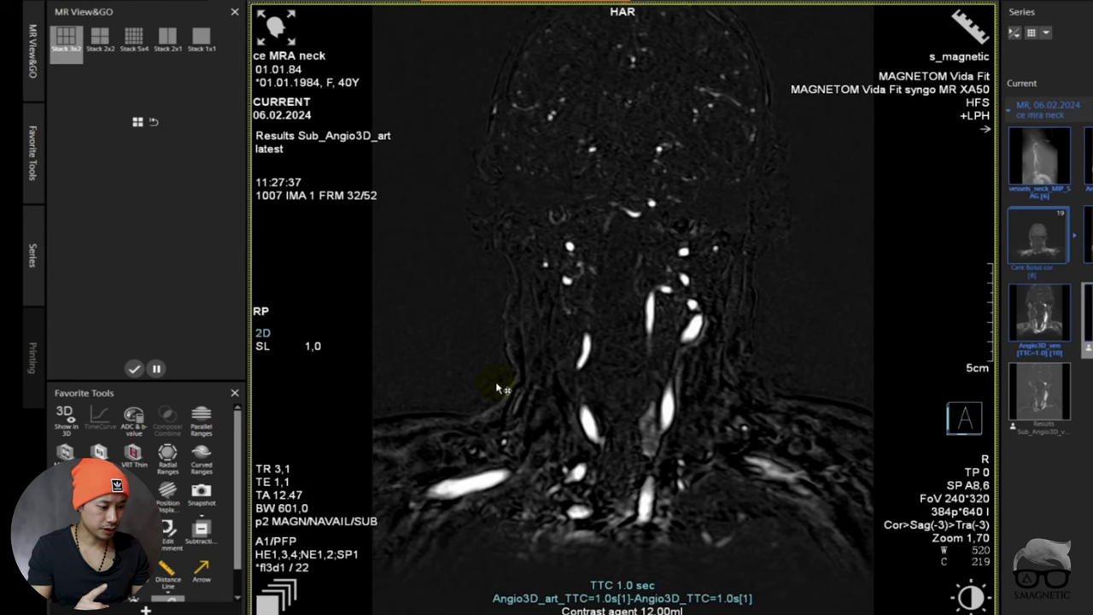
# - Cycle the result through MPR Thick, MIP, MIP Thin, MinIP Thin, VRT and MIP
pyautogui.click(273, 532)
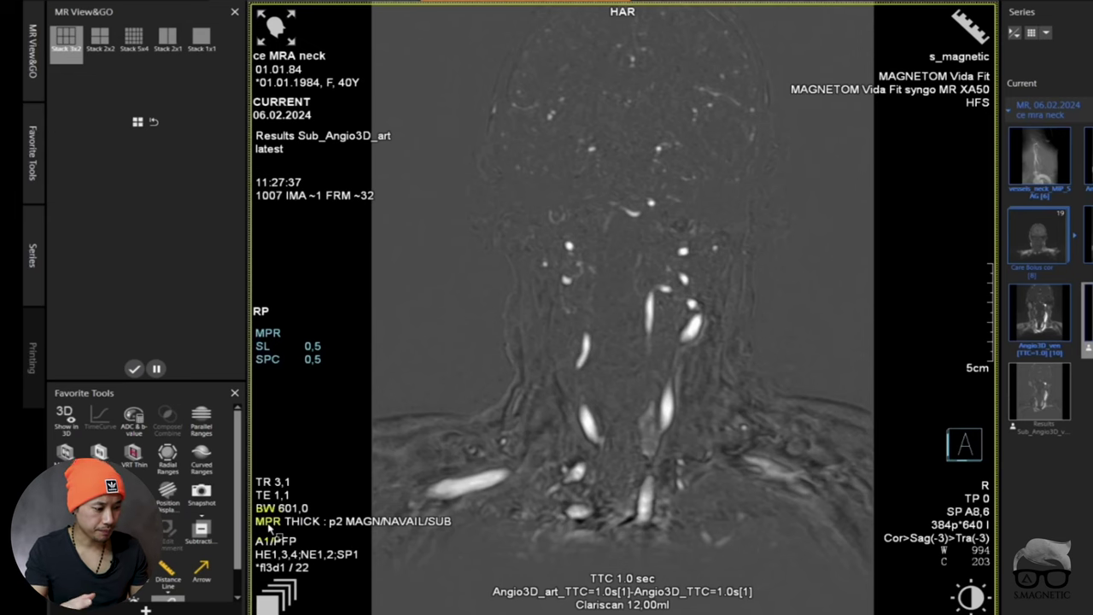
pyautogui.click(298, 531)
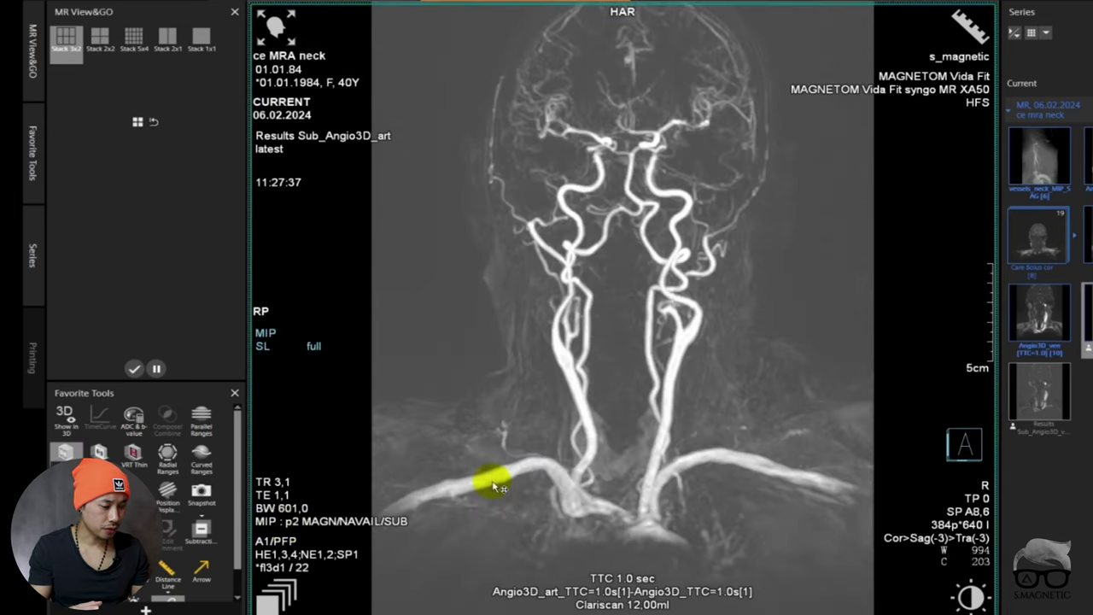
pyautogui.moveTo(493, 485); pyautogui.dragTo(582, 423)
pyautogui.click(296, 532)
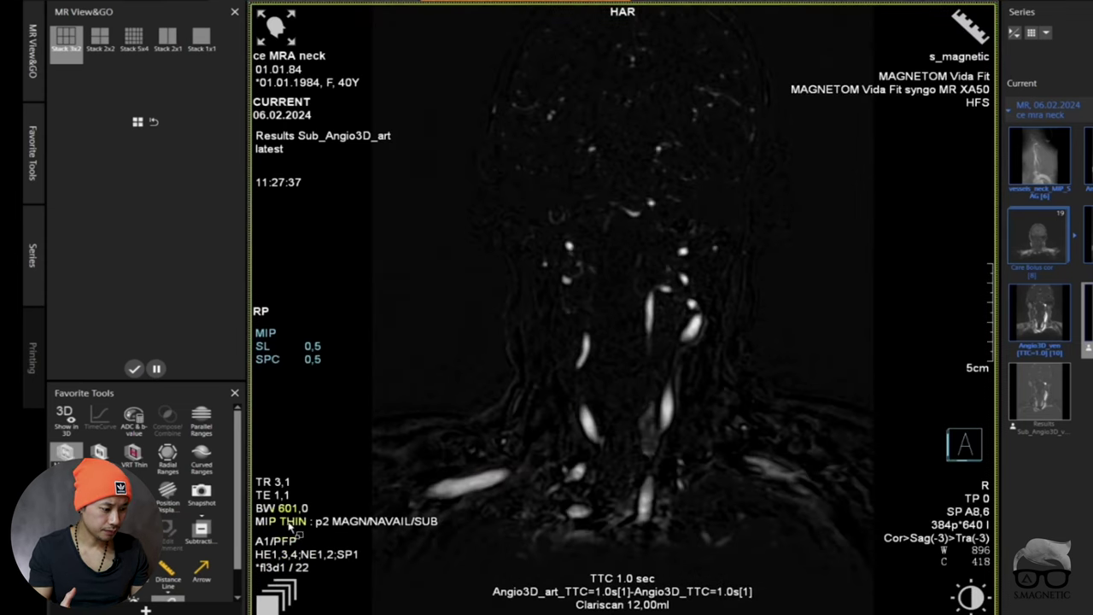
pyautogui.click(297, 531)
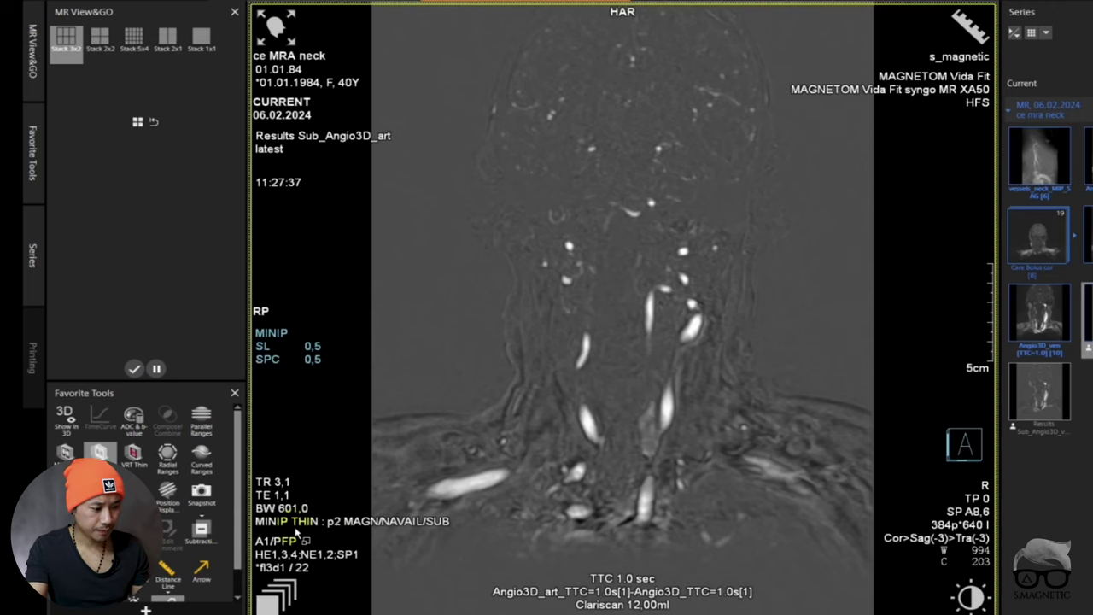
pyautogui.click(297, 533)
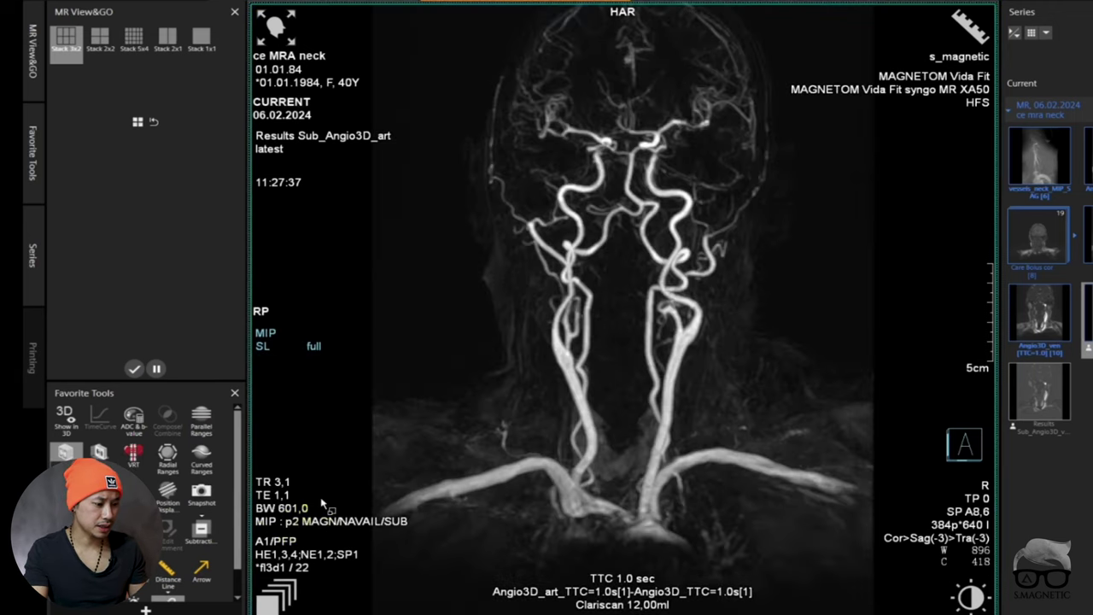
pyautogui.click(296, 531)
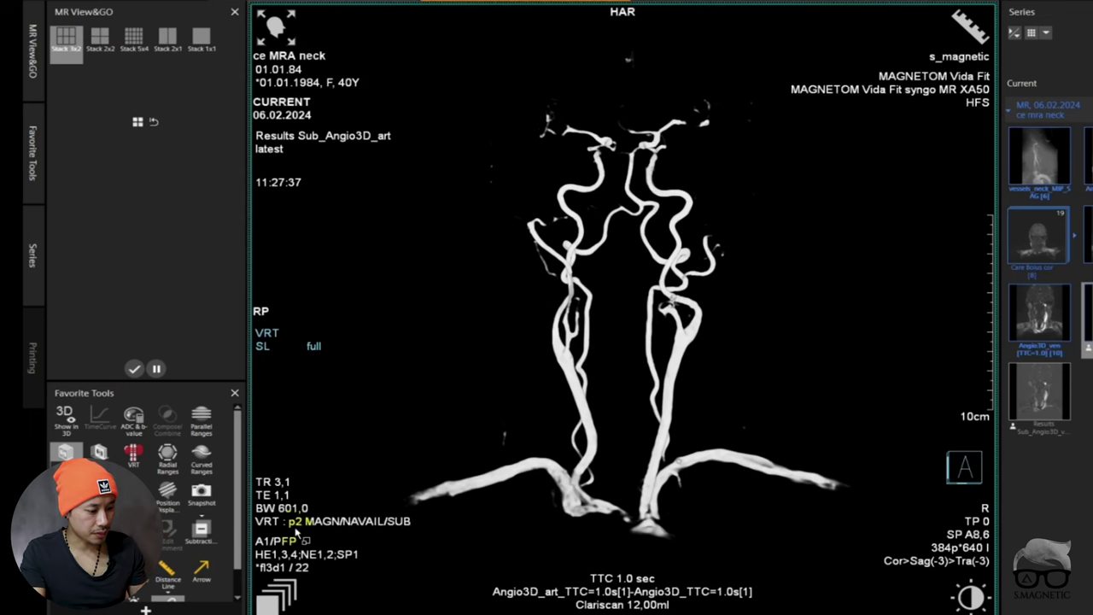
pyautogui.click(296, 531)
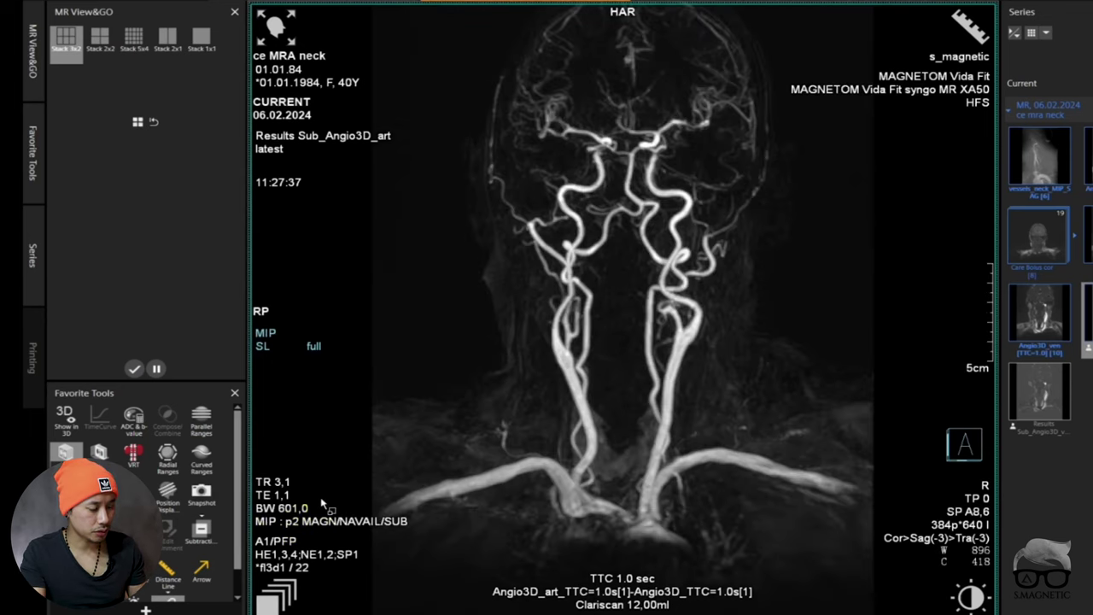
# - Switch the result to an MPR slice and bring up the Ranges options
pyautogui.click(323, 502)
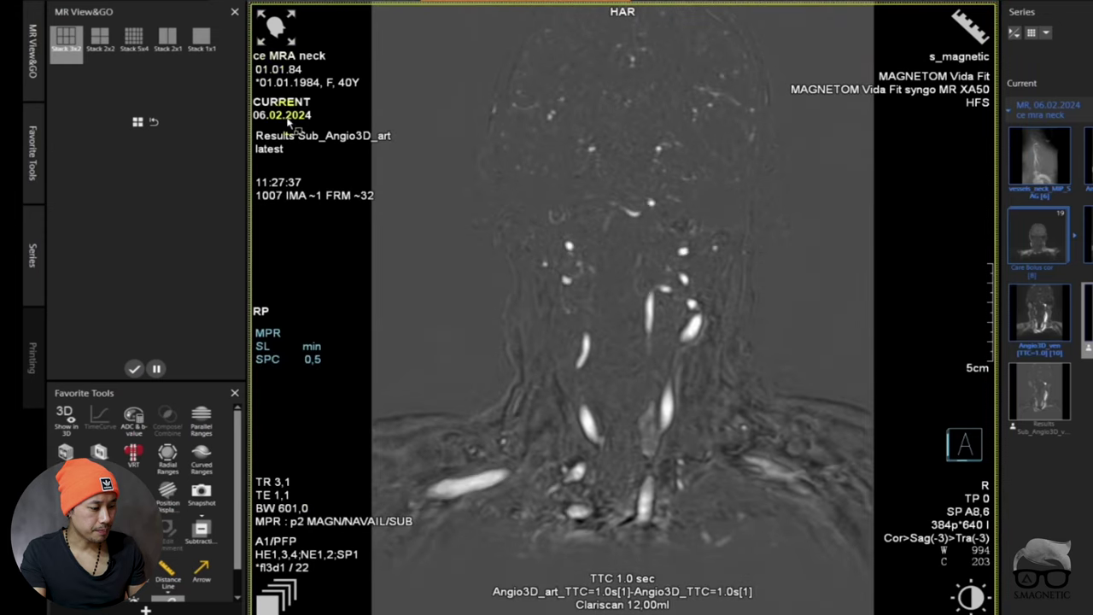
pyautogui.moveTo(276, 27)
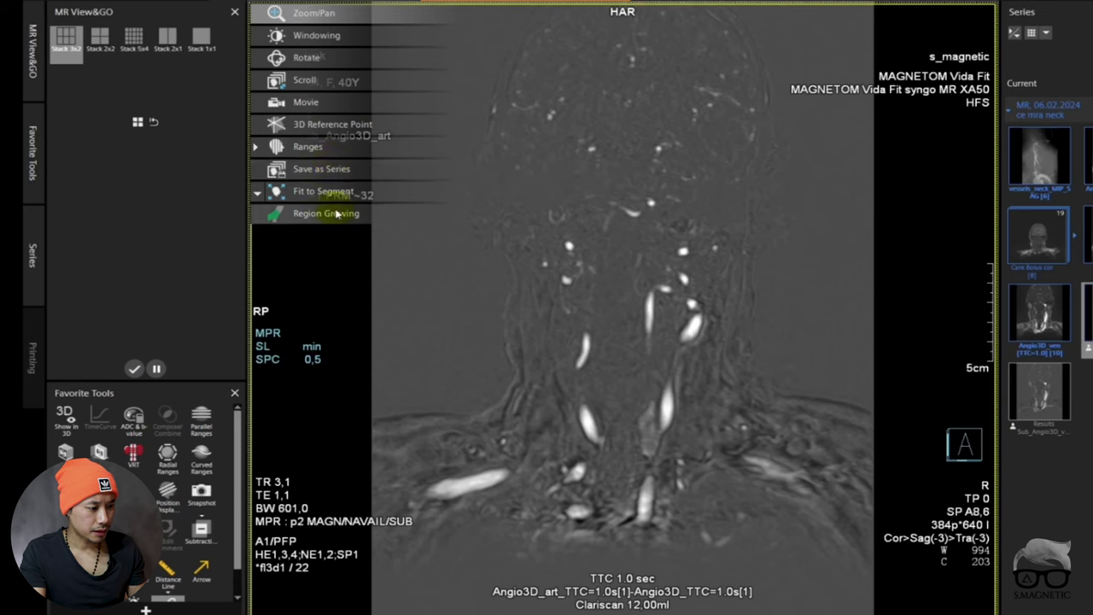
pyautogui.moveTo(318, 160)
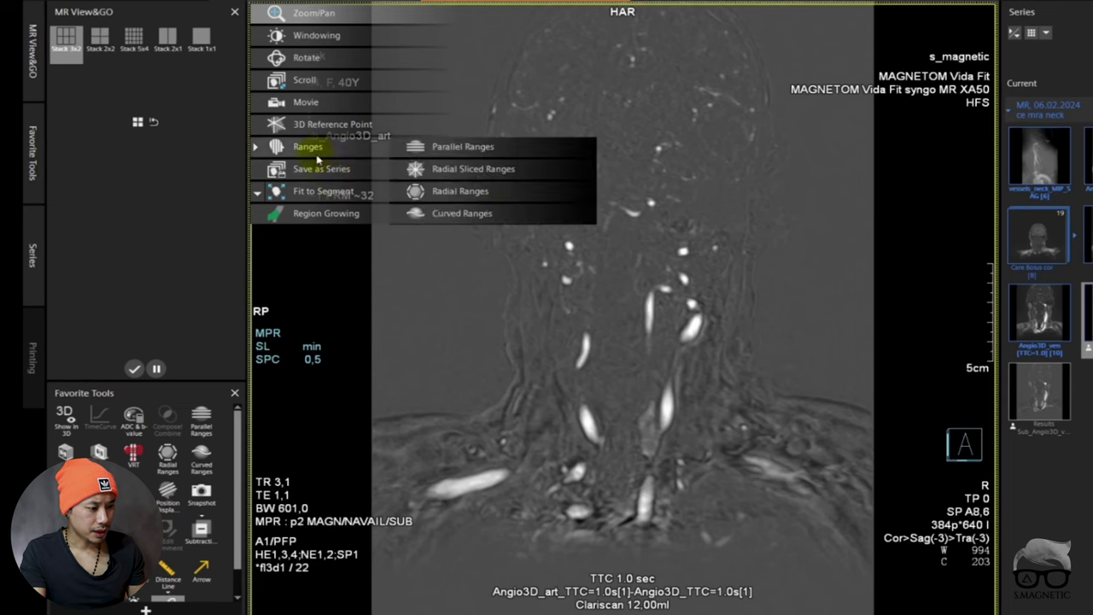
# - Set up radial ranges (19 images, 10.0° apart) and darken the window to 744/389
pyautogui.click(462, 149)
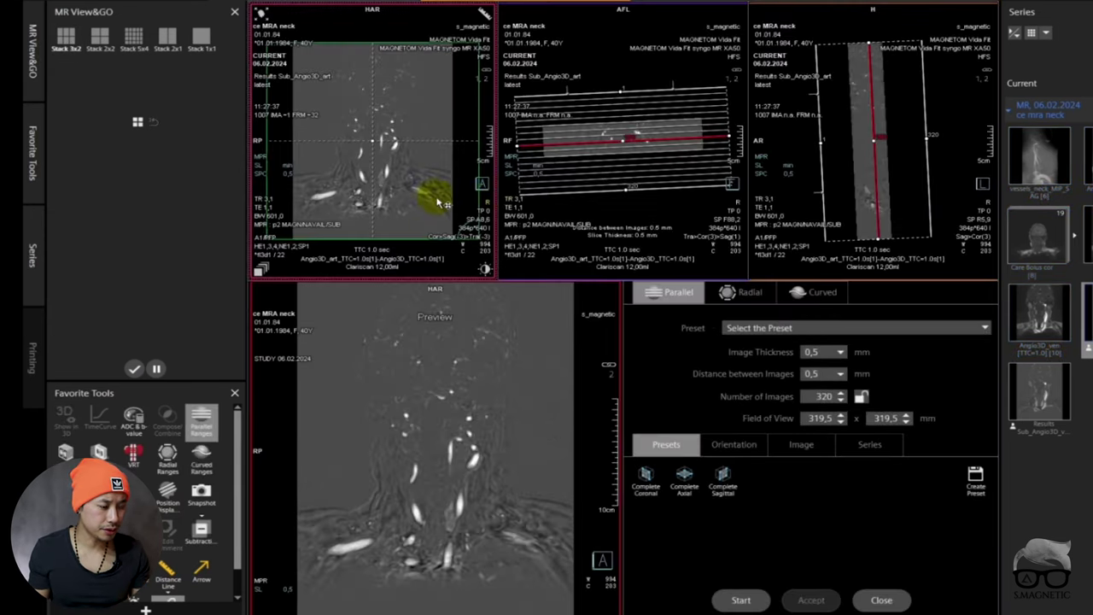
pyautogui.click(446, 468)
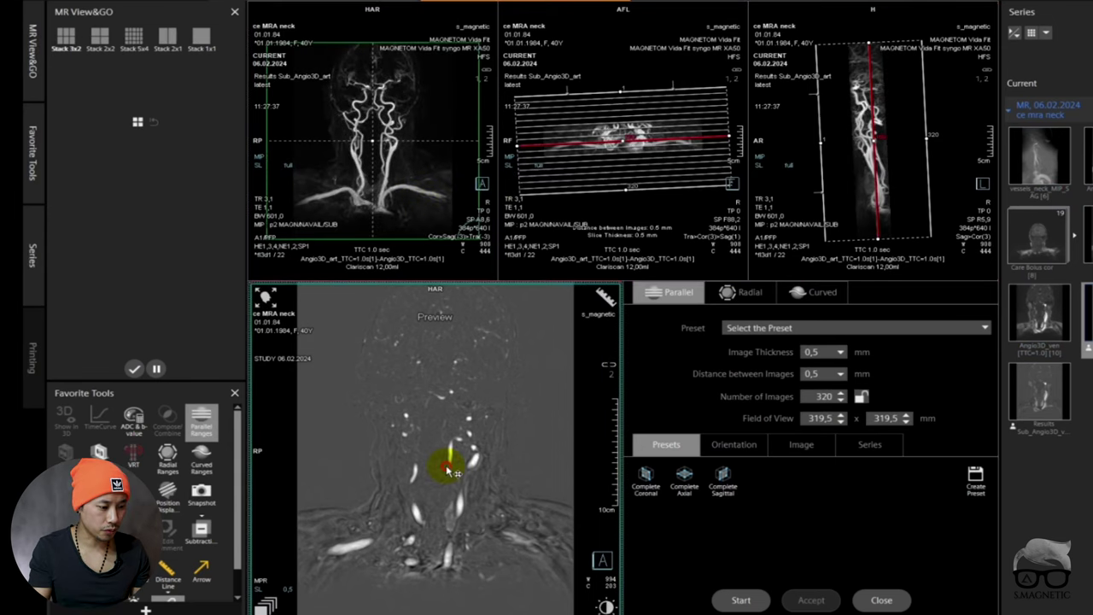
pyautogui.click(748, 298)
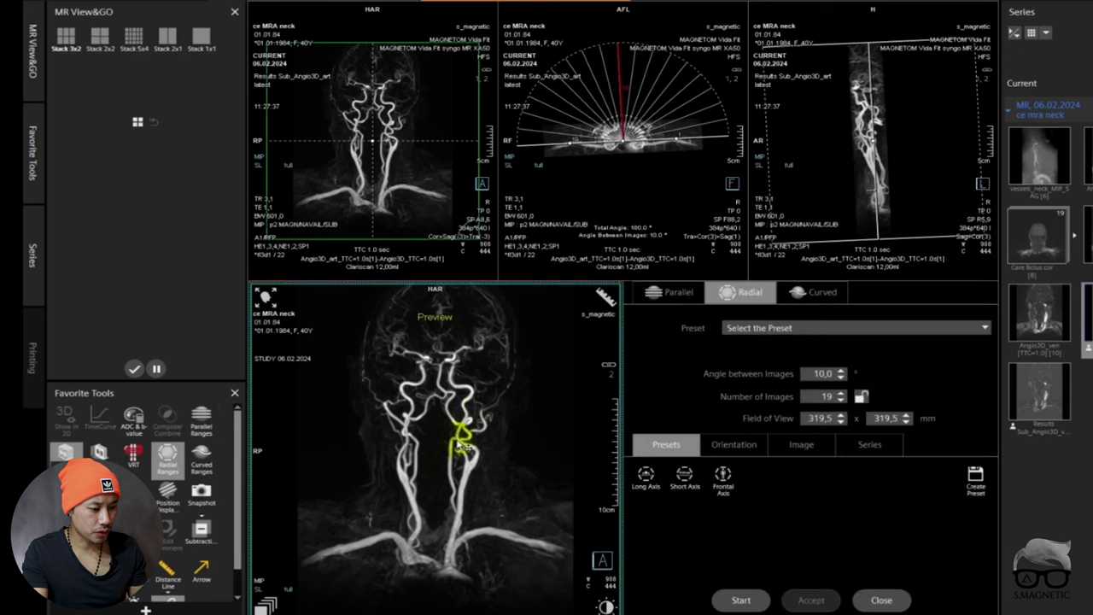
pyautogui.click(681, 292)
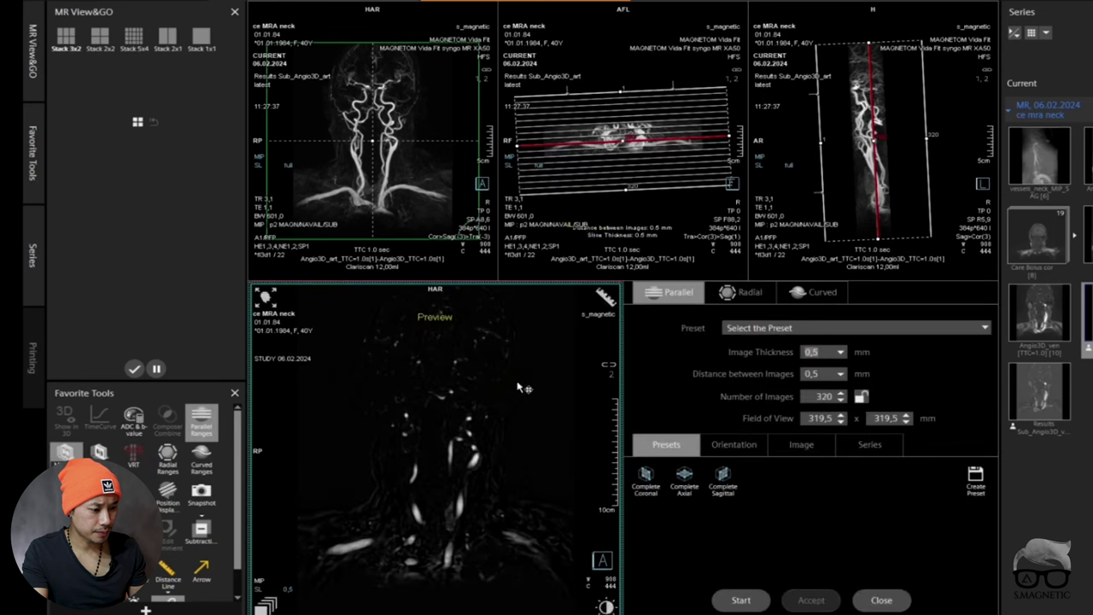
pyautogui.moveTo(627, 190); pyautogui.dragTo(628, 134)
pyautogui.click(726, 292)
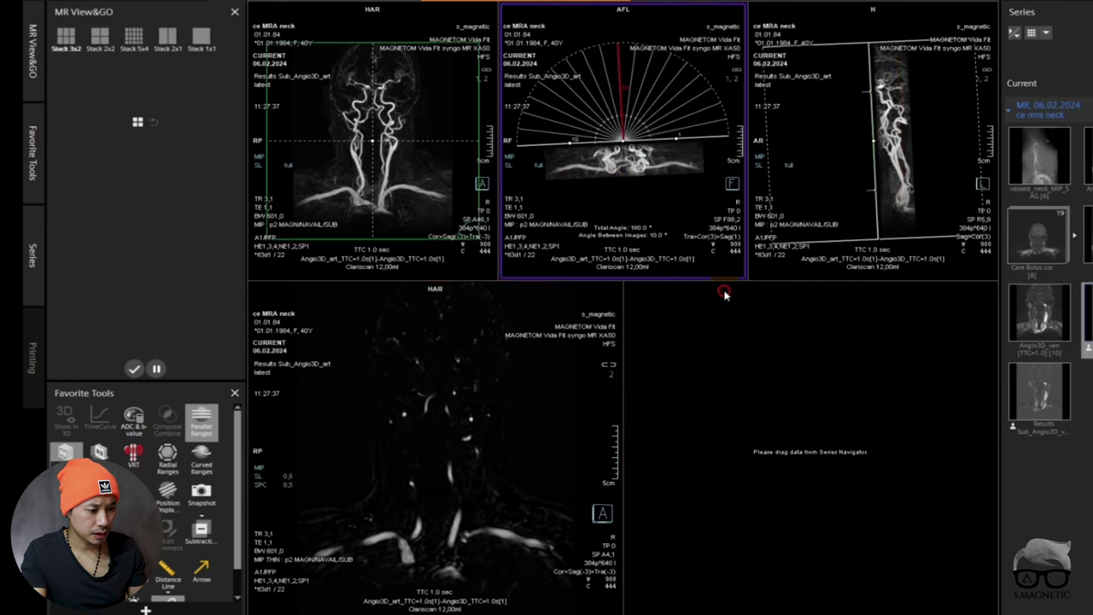
pyautogui.moveTo(435, 489); pyautogui.dragTo(422, 488)
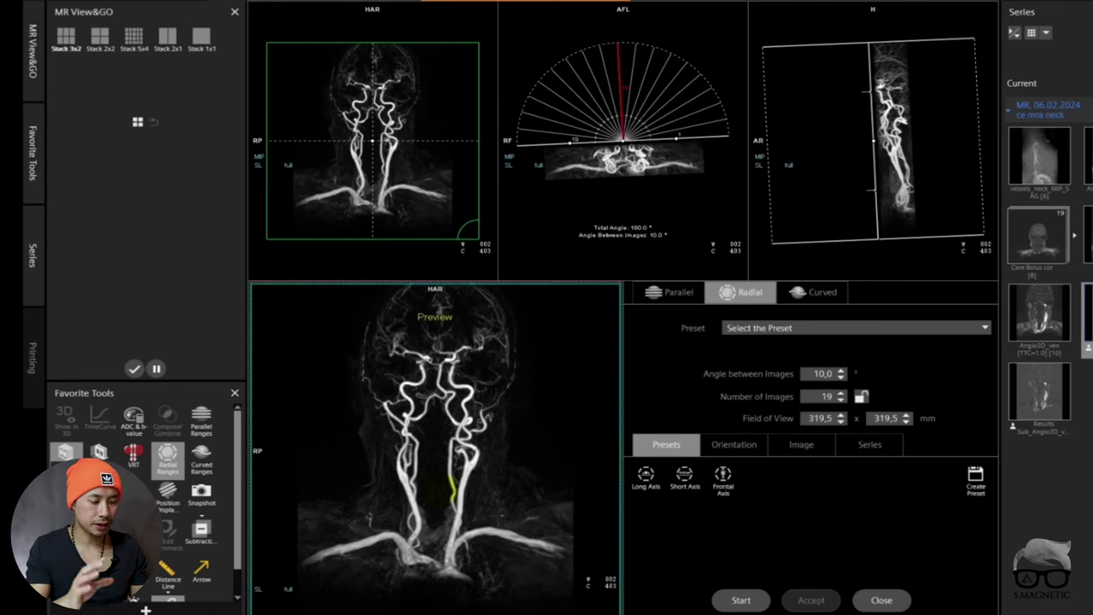
pyautogui.moveTo(451, 489); pyautogui.dragTo(440, 497)
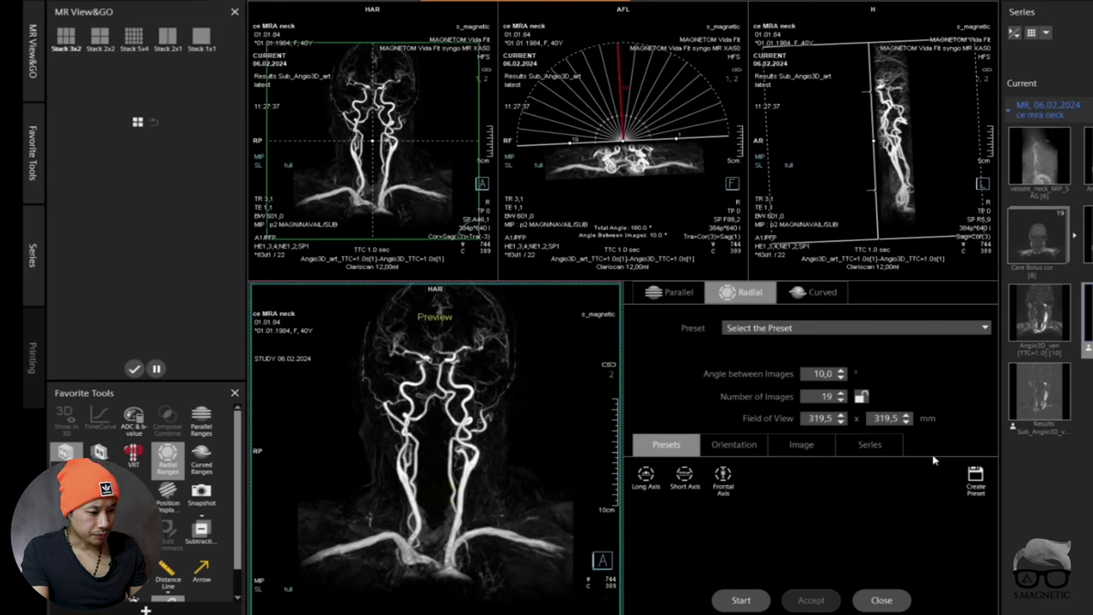
# - Apply the 47 MIP radial range preset (47 images, 3,9° apart)
pyautogui.click(980, 327)
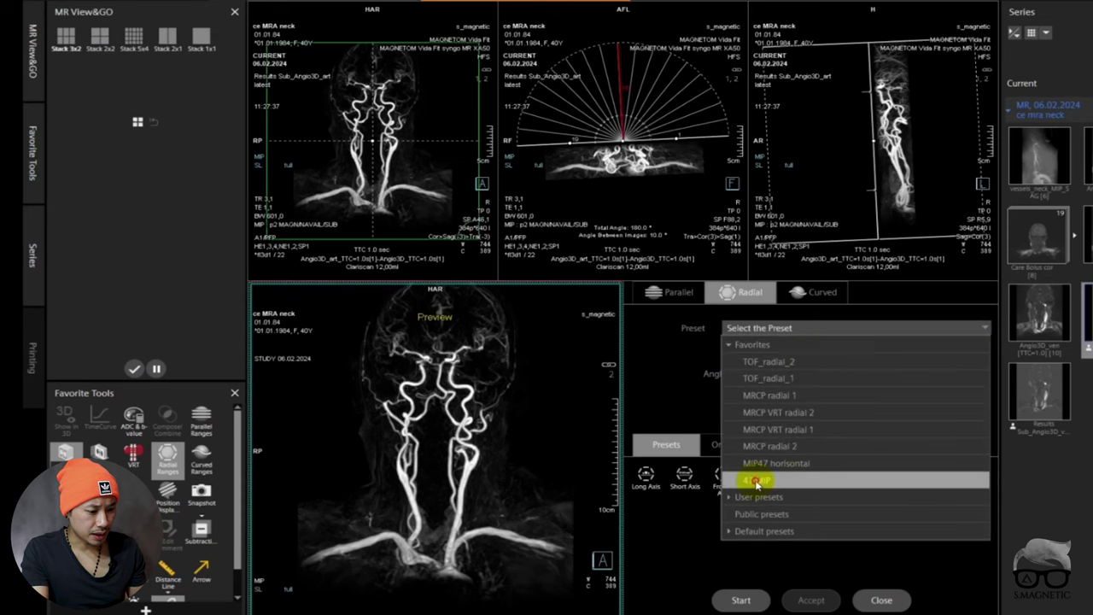
pyautogui.click(802, 480)
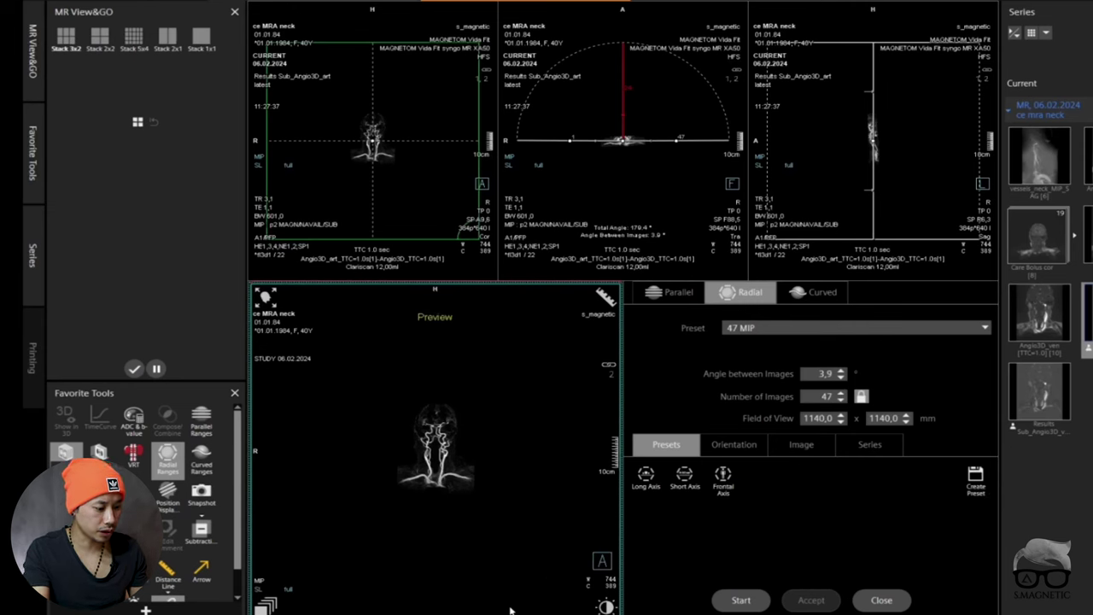
pyautogui.scroll(10, 498, 611)
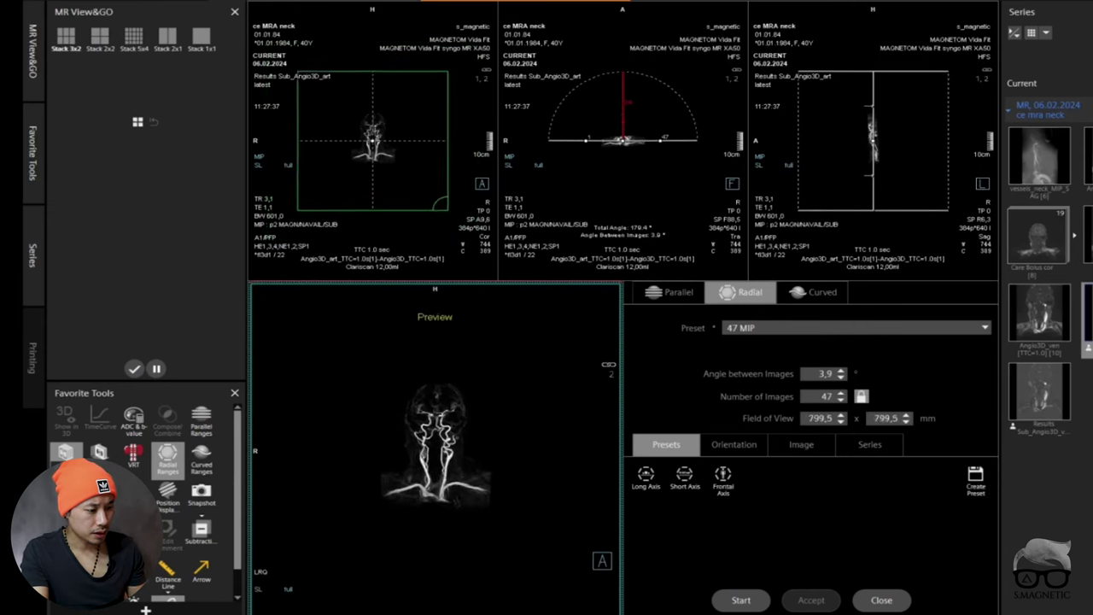
pyautogui.scroll(-2, 435, 465)
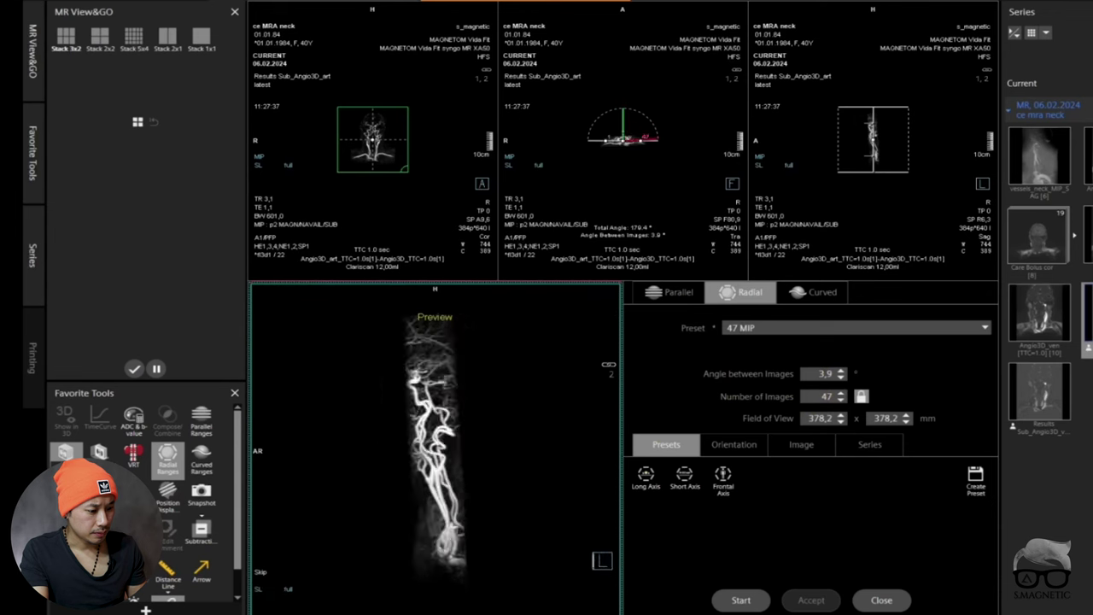
# - Resize the green range rectangle from its corner and left side in the coronal view
pyautogui.click(622, 141)
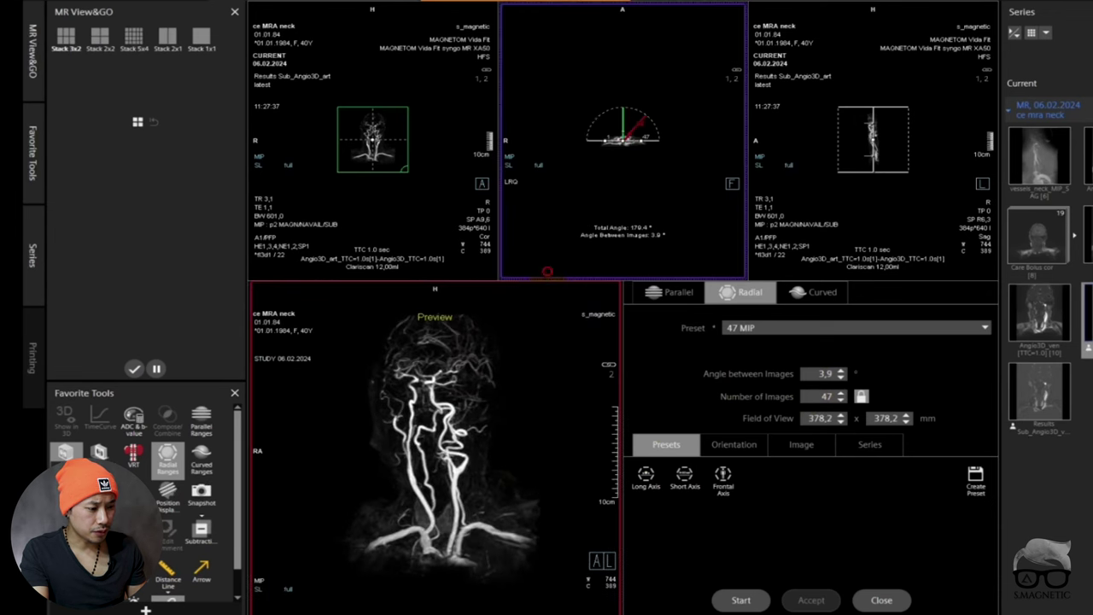
pyautogui.click(372, 137)
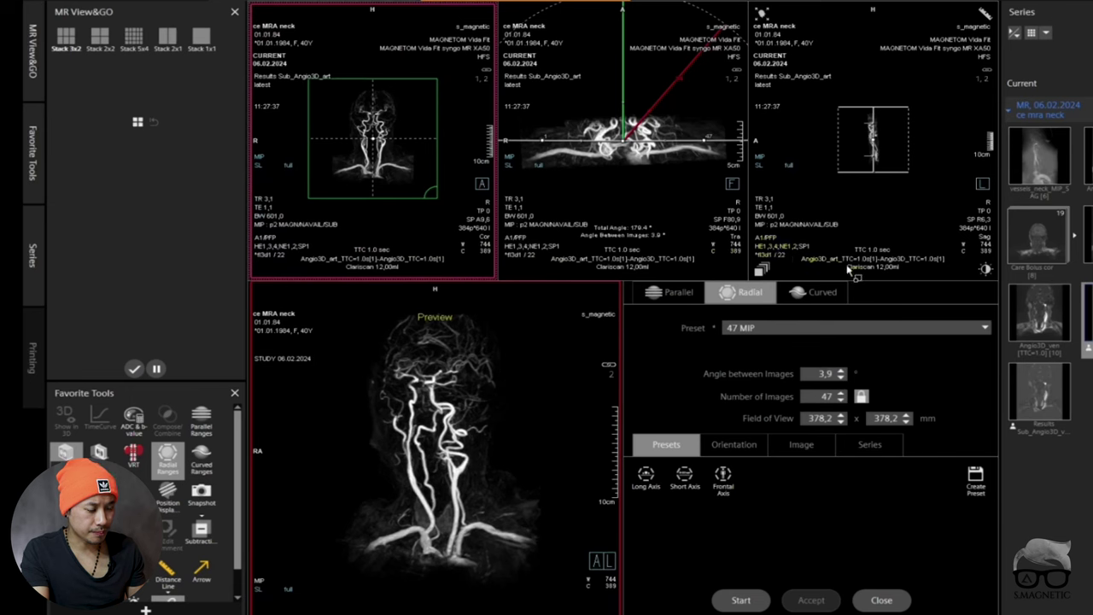
pyautogui.click(821, 272)
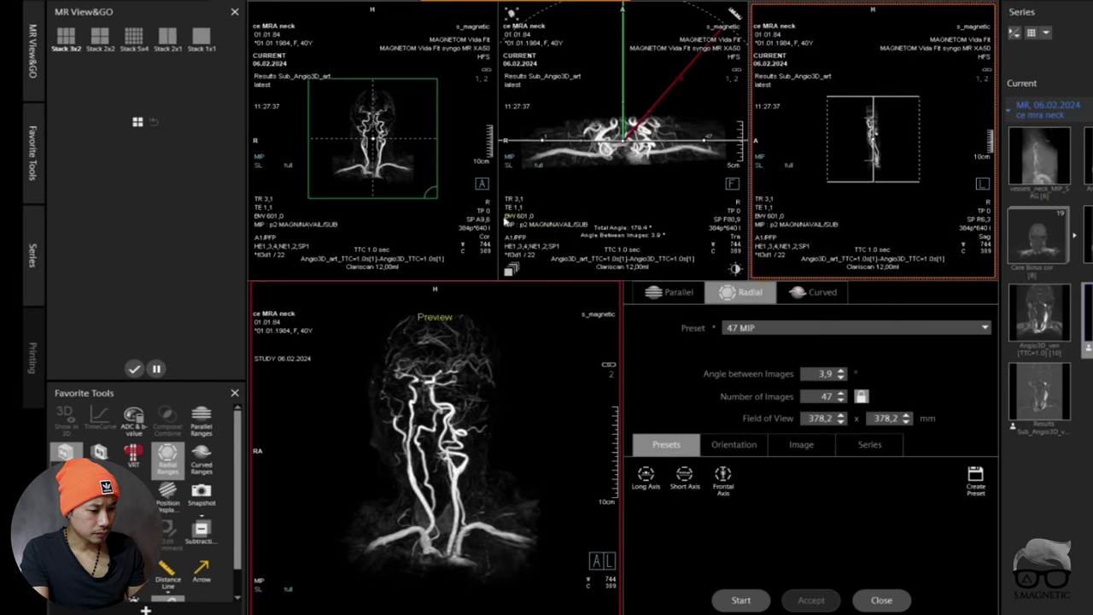
pyautogui.moveTo(432, 194); pyautogui.dragTo(414, 186)
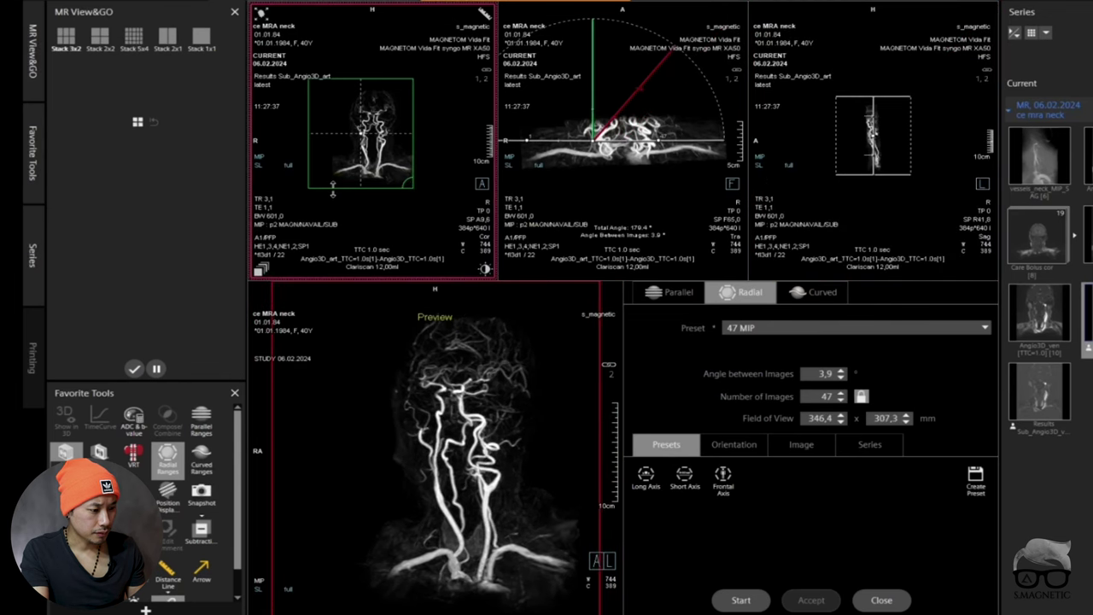
pyautogui.moveTo(309, 187); pyautogui.dragTo(333, 182)
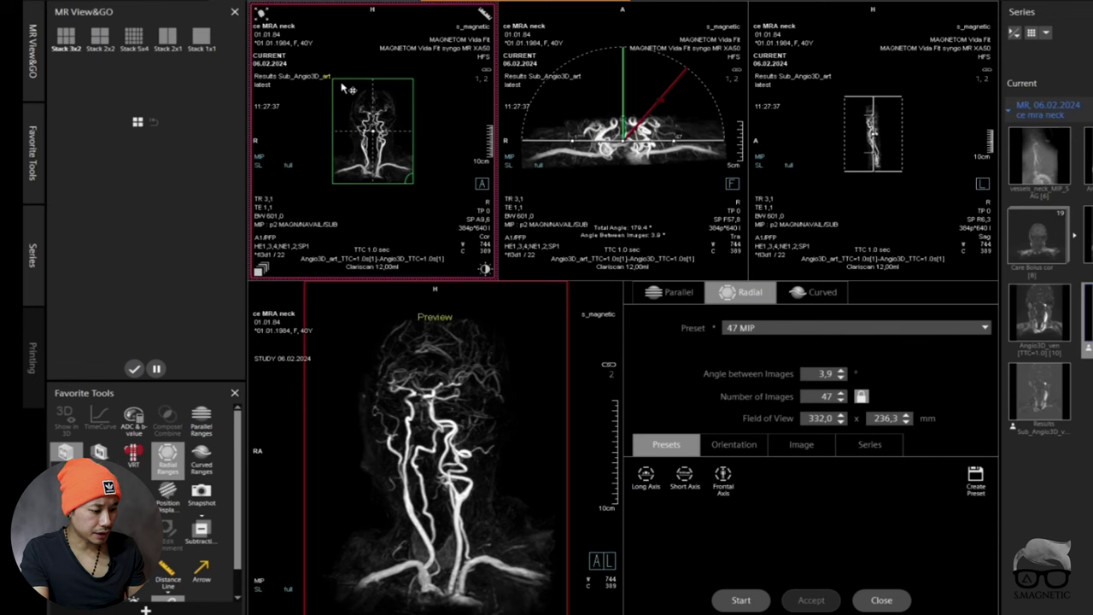
pyautogui.scroll(-2, 426, 555)
pyautogui.scroll(1, 427, 555)
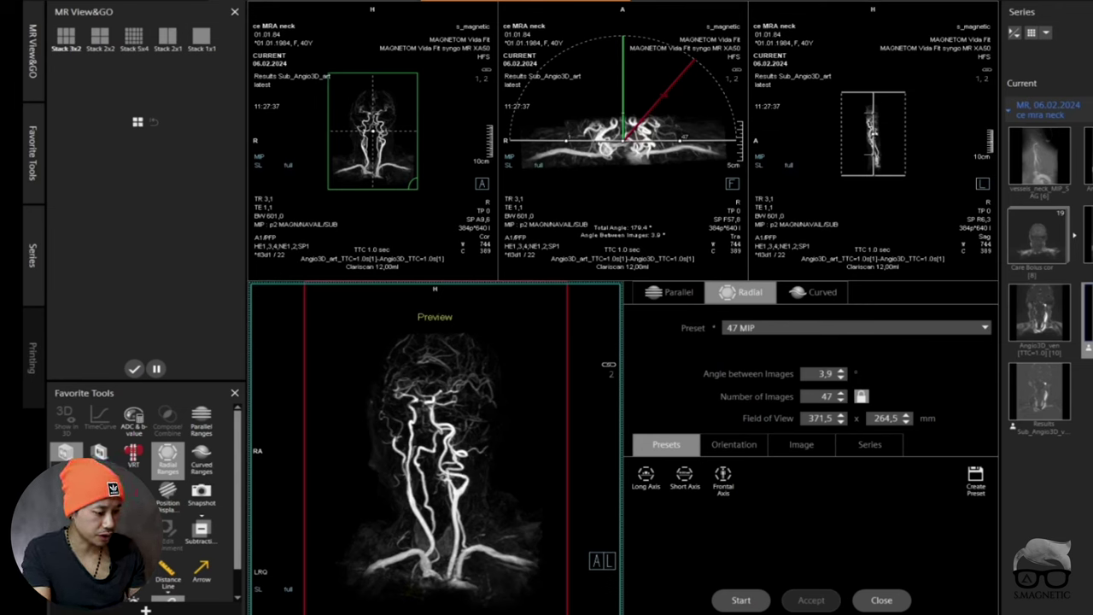
pyautogui.moveTo(416, 187); pyautogui.dragTo(339, 183)
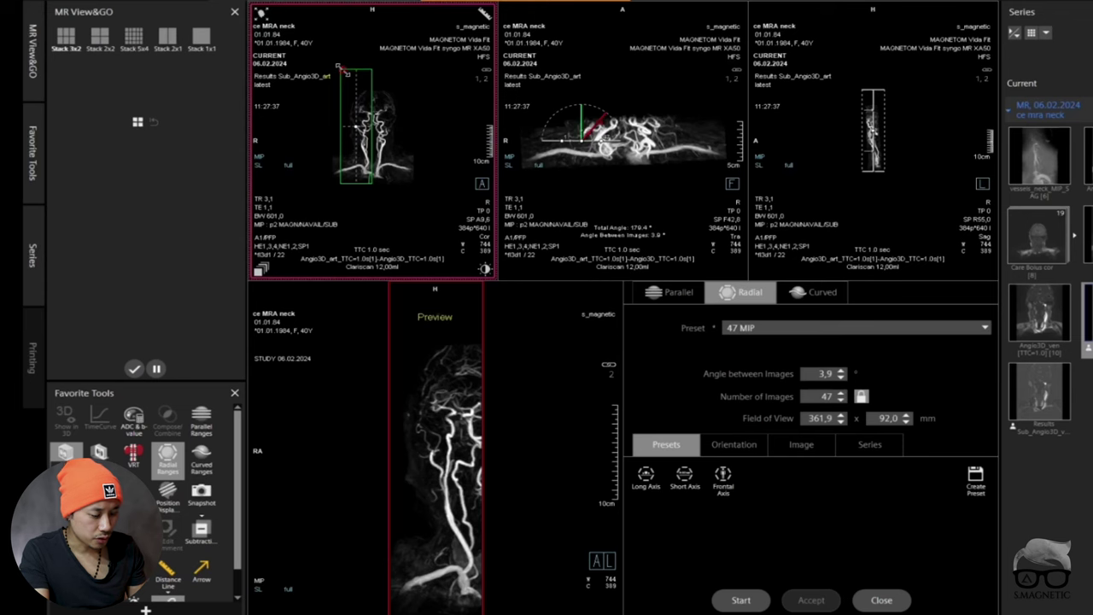
# - Lower the range box's top edge, then enlarge it around the neck vessels to 321,1 x 270,6 mm
pyautogui.moveTo(342, 68); pyautogui.dragTo(342, 104)
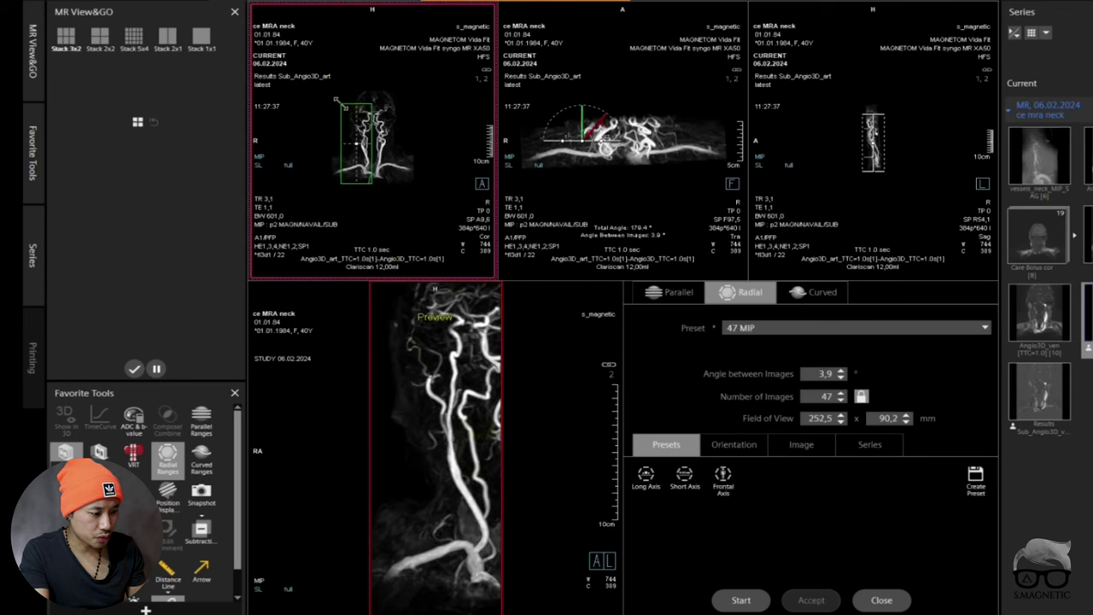
pyautogui.click(434, 457)
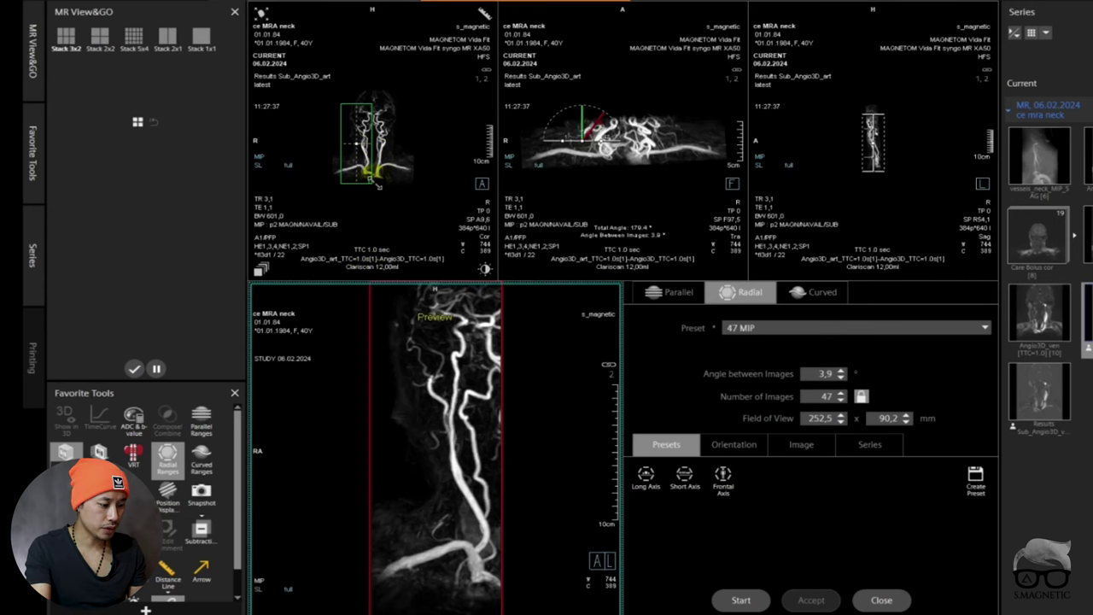
pyautogui.moveTo(379, 186); pyautogui.dragTo(426, 194)
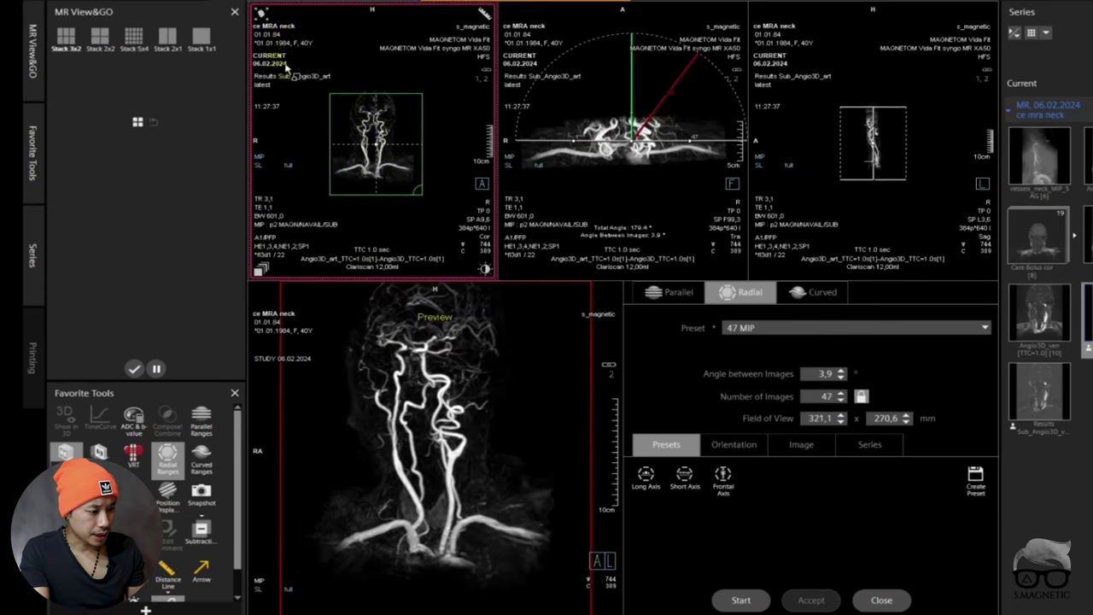
pyautogui.click(261, 14)
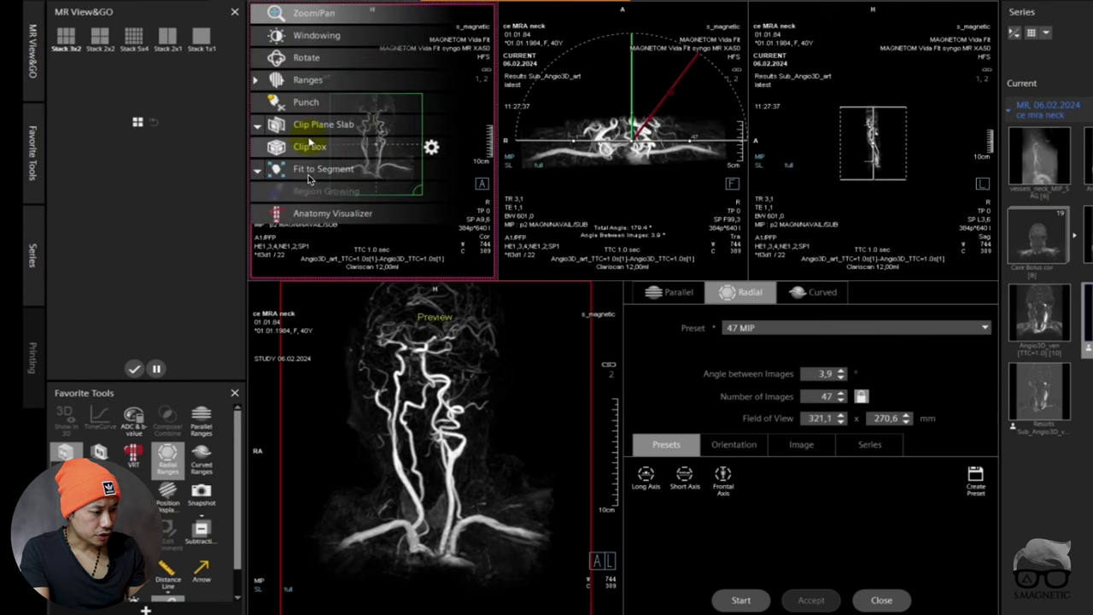
# - Enable Clip Box and shrink its corners around one side's neck vessels for a Clip MIP
pyautogui.click(312, 149)
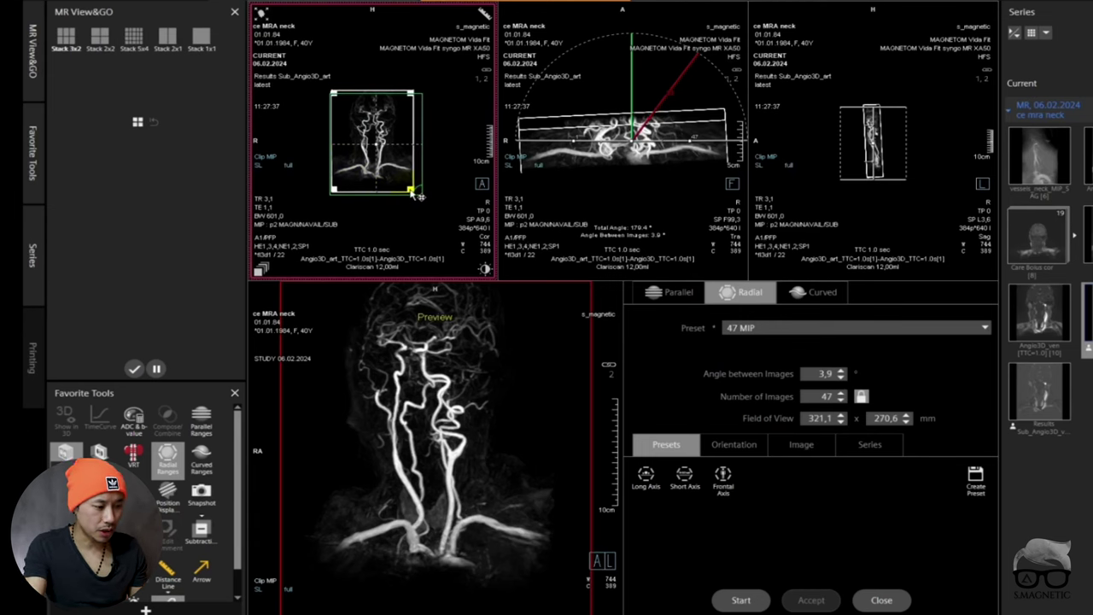
pyautogui.moveTo(416, 195); pyautogui.dragTo(371, 178)
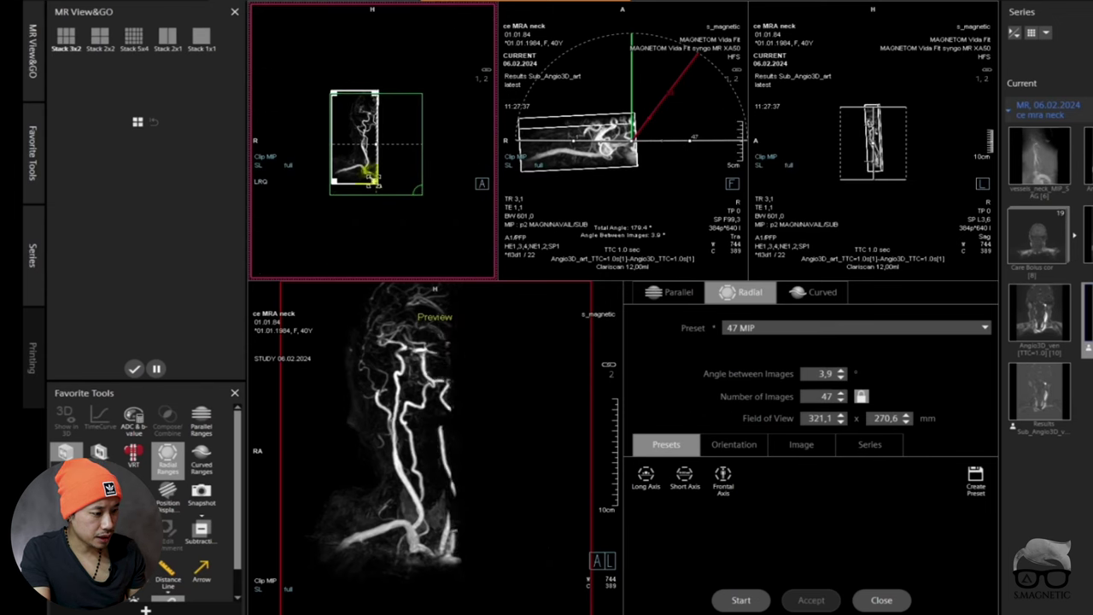
pyautogui.moveTo(335, 91); pyautogui.dragTo(337, 86)
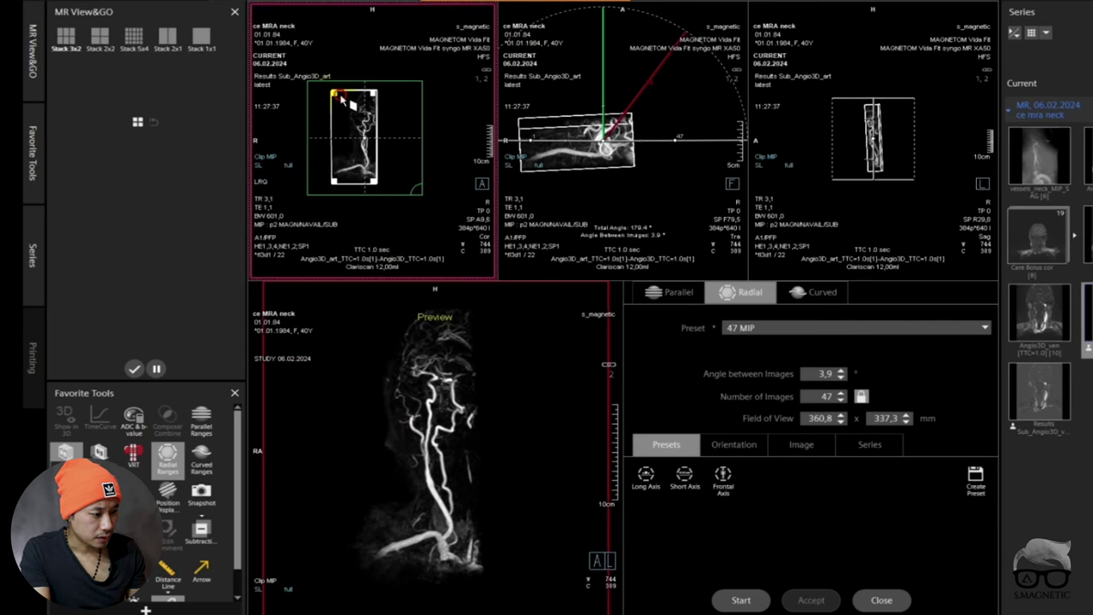
pyautogui.moveTo(339, 95); pyautogui.dragTo(346, 109)
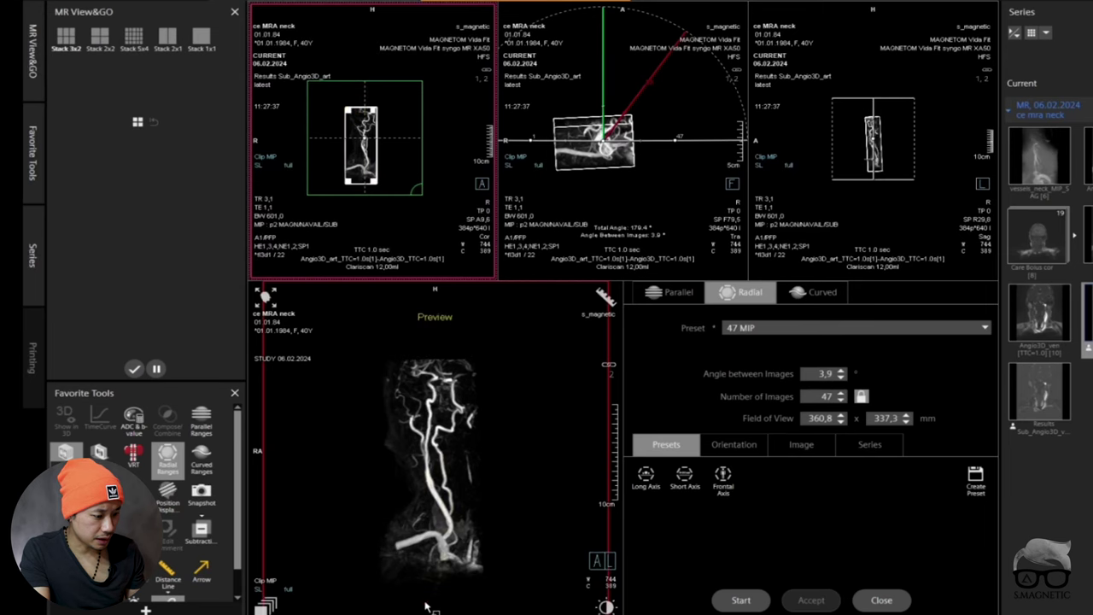
pyautogui.scroll(5, 441, 481)
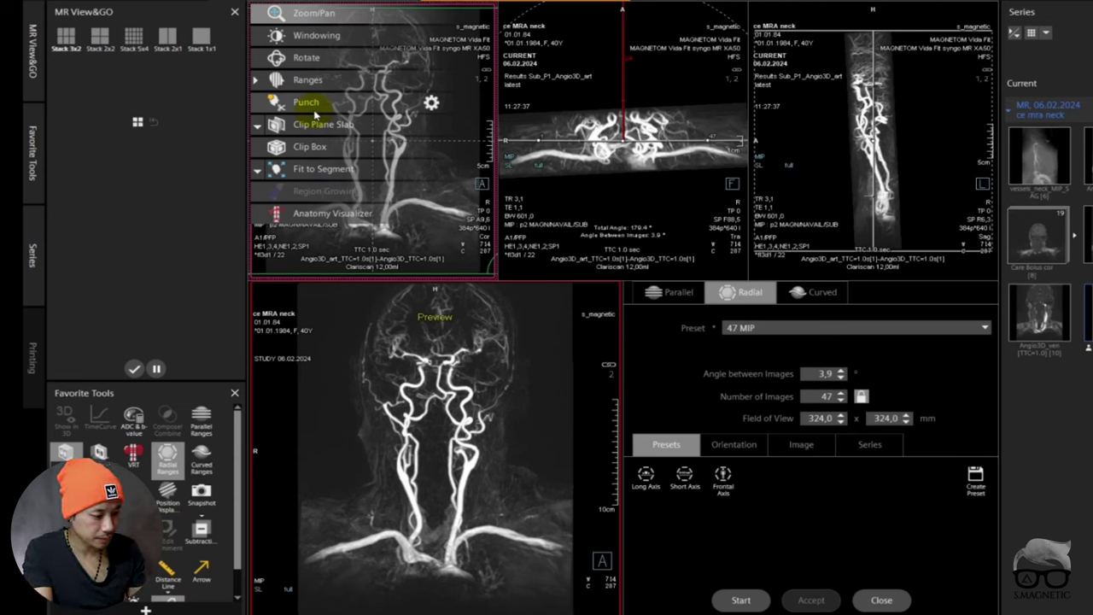
# - Switch on Punch editing for the full coronal MIP
pyautogui.click(316, 113)
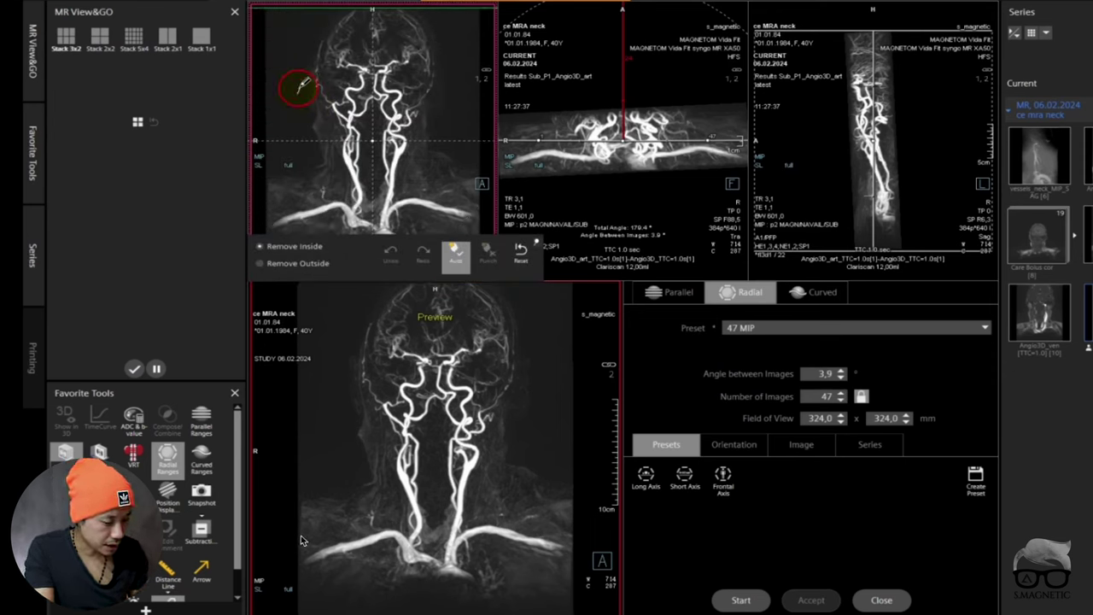
# - Punch out a small region and undo it, then outline the carotid with Remove Outside
pyautogui.moveTo(301, 86)
pyautogui.mouseDown()
pyautogui.moveTo(312, 75)
pyautogui.moveTo(333, 82)
pyautogui.moveTo(331, 100)
pyautogui.moveTo(316, 100)
pyautogui.mouseUp()
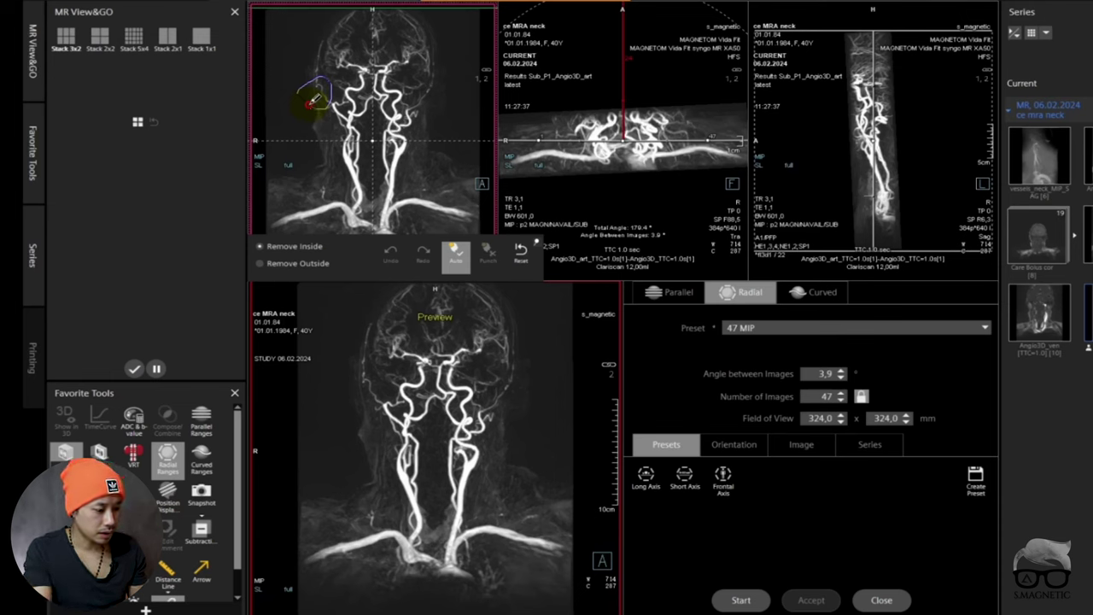
pyautogui.click(369, 257)
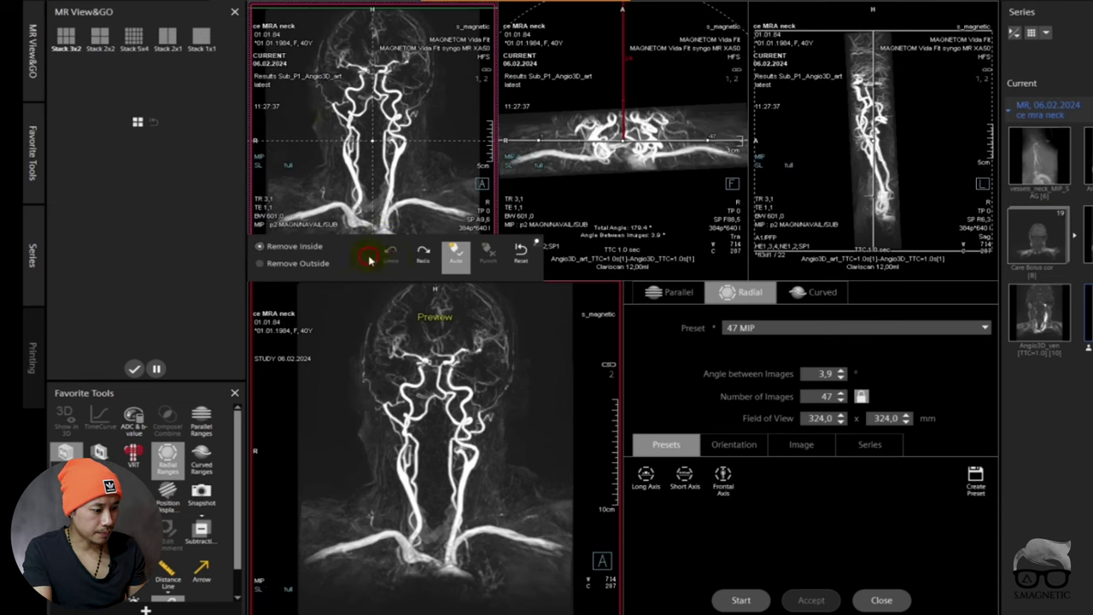
pyautogui.click(286, 263)
pyautogui.moveTo(307, 171)
pyautogui.mouseDown()
pyautogui.moveTo(368, 215)
pyautogui.moveTo(363, 111)
pyautogui.moveTo(321, 85)
pyautogui.moveTo(317, 99)
pyautogui.mouseUp()
pyautogui.click(388, 253)
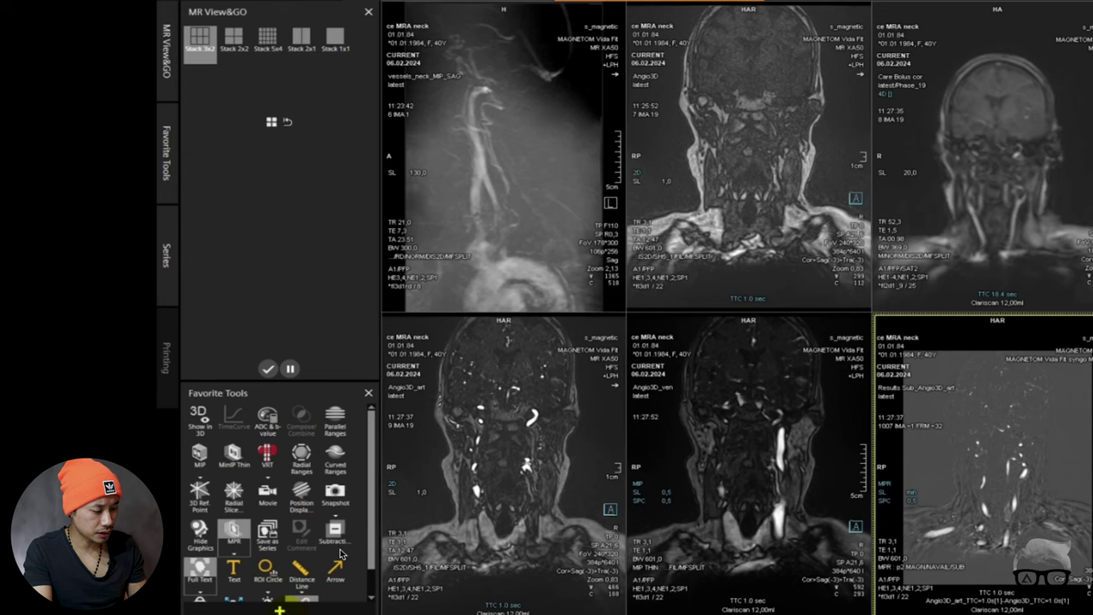
# - Bring up the Tool Gallery from the Favorite Tools + button
pyautogui.click(280, 609)
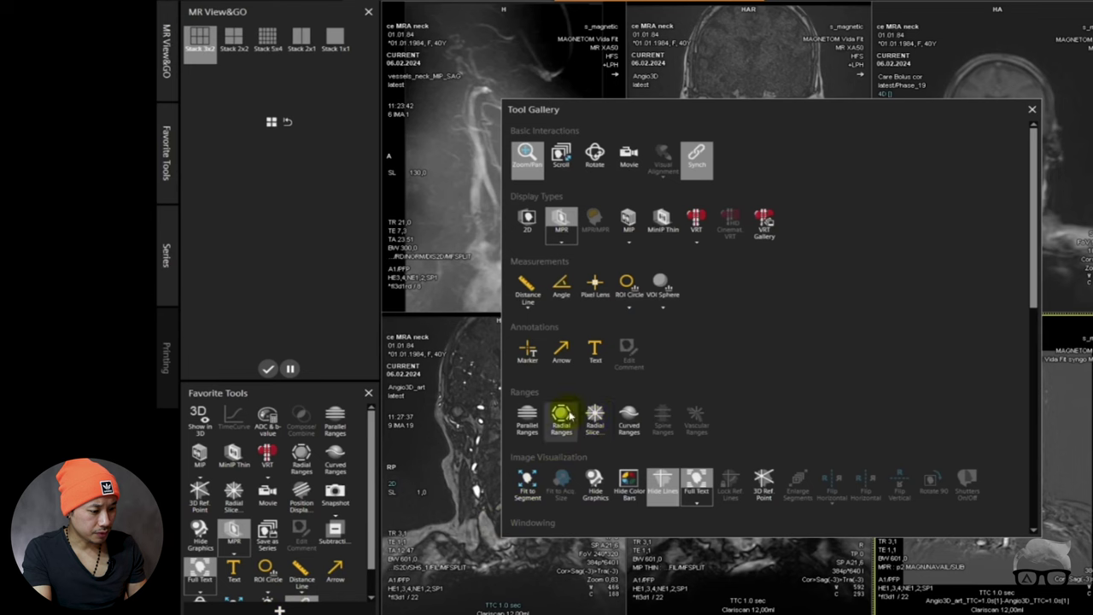